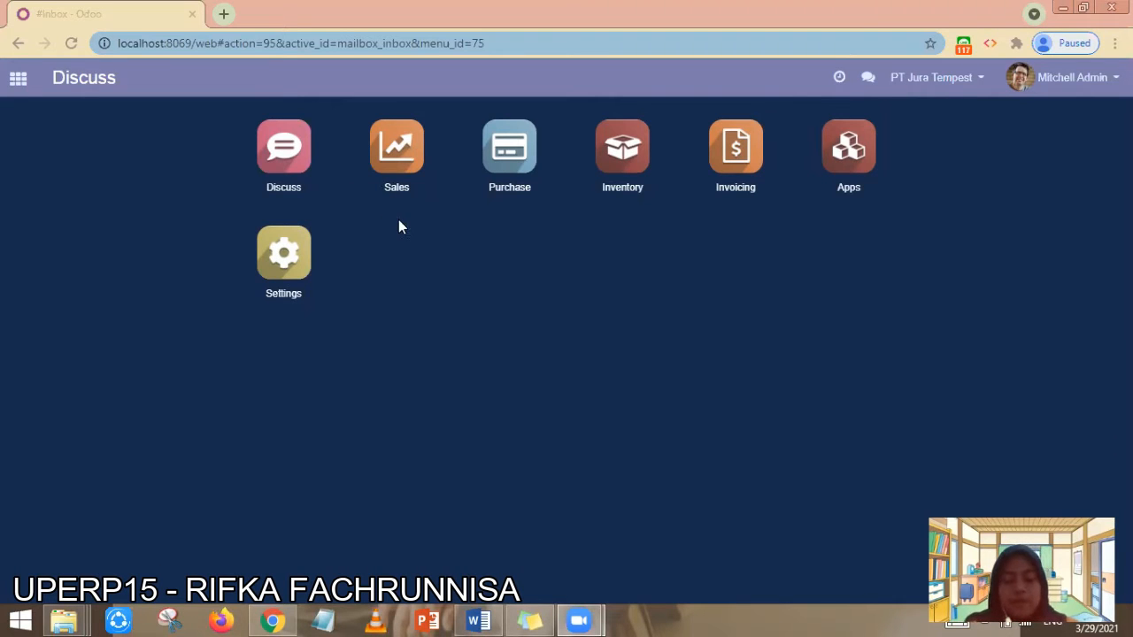
- Go to Settings > Manage access rights and begin a new user record
left_click(280, 259)
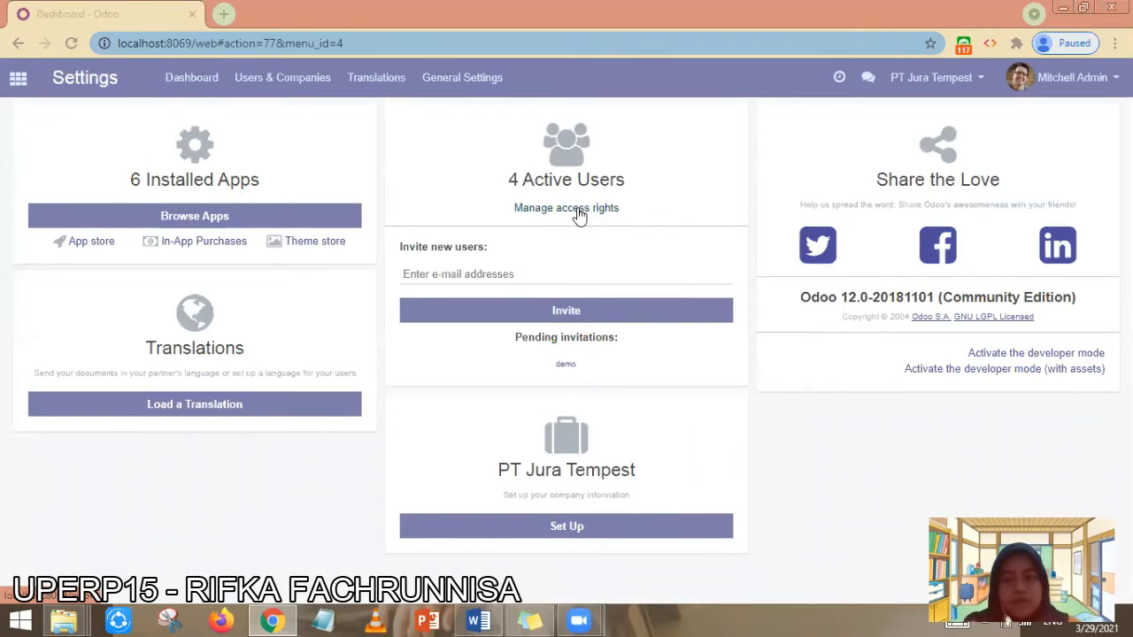
left_click(578, 216)
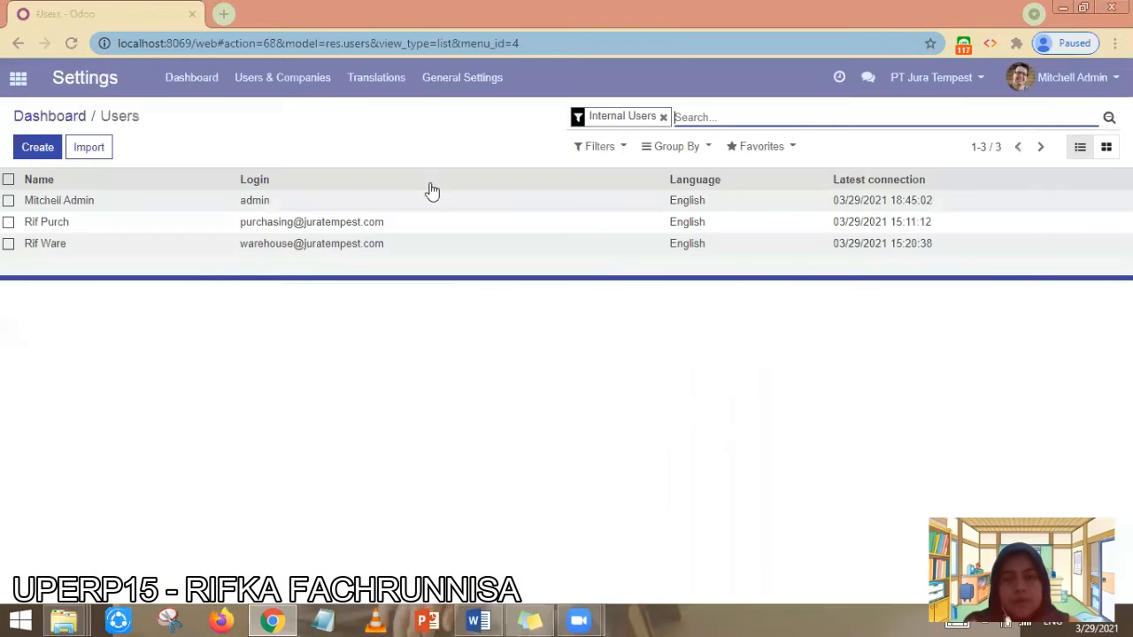
left_click(35, 148)
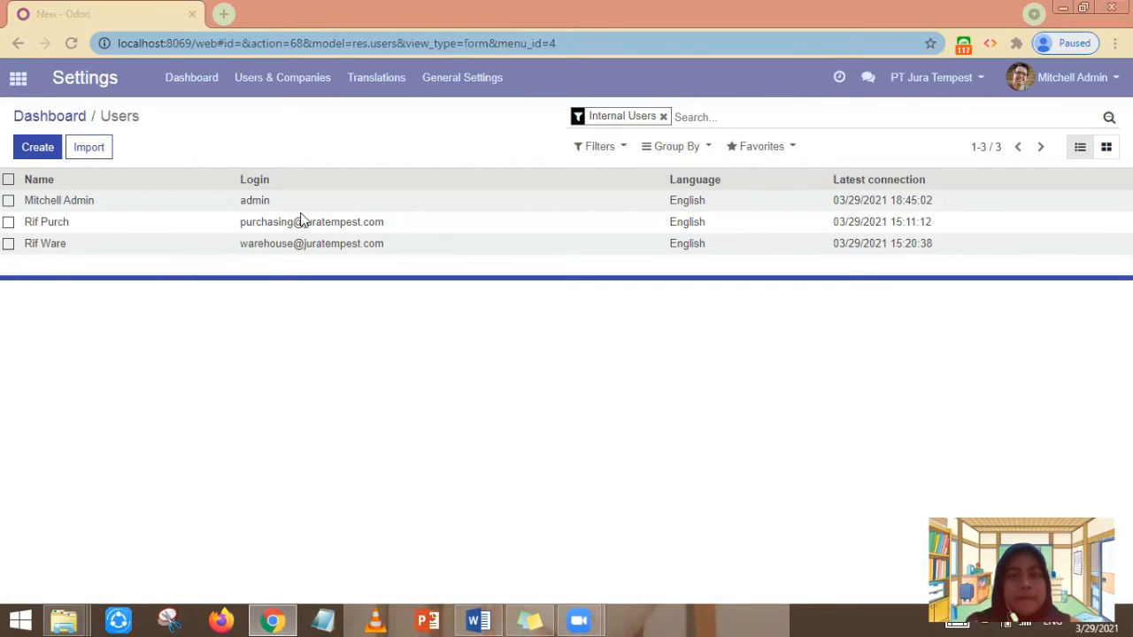
- Enter the new user's name and e-mail login
left_click(224, 244)
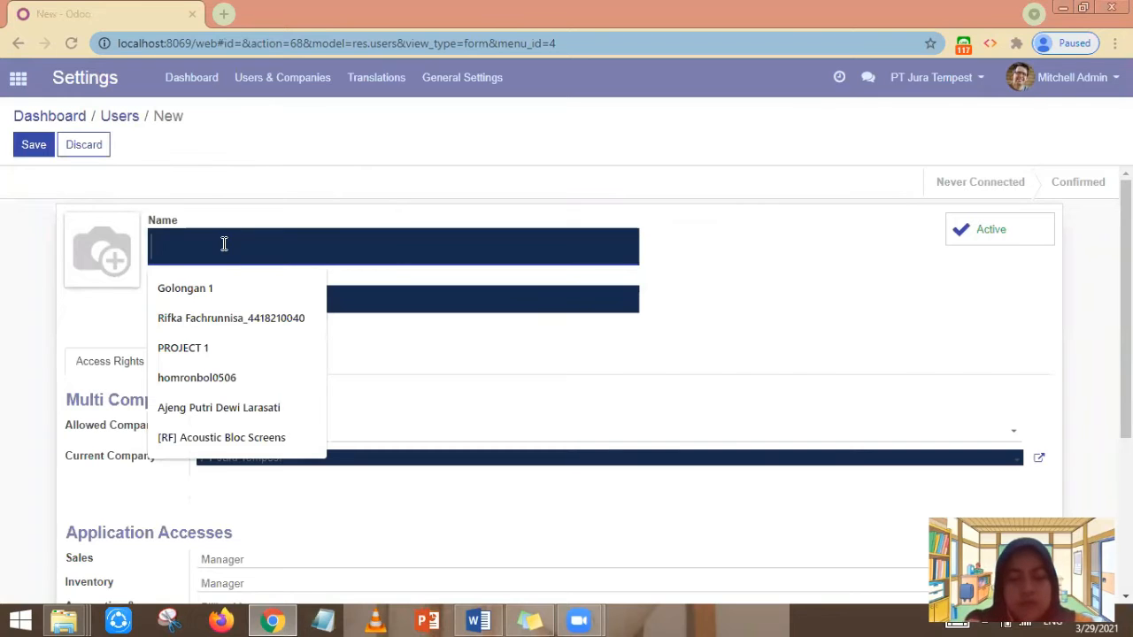
type("I")
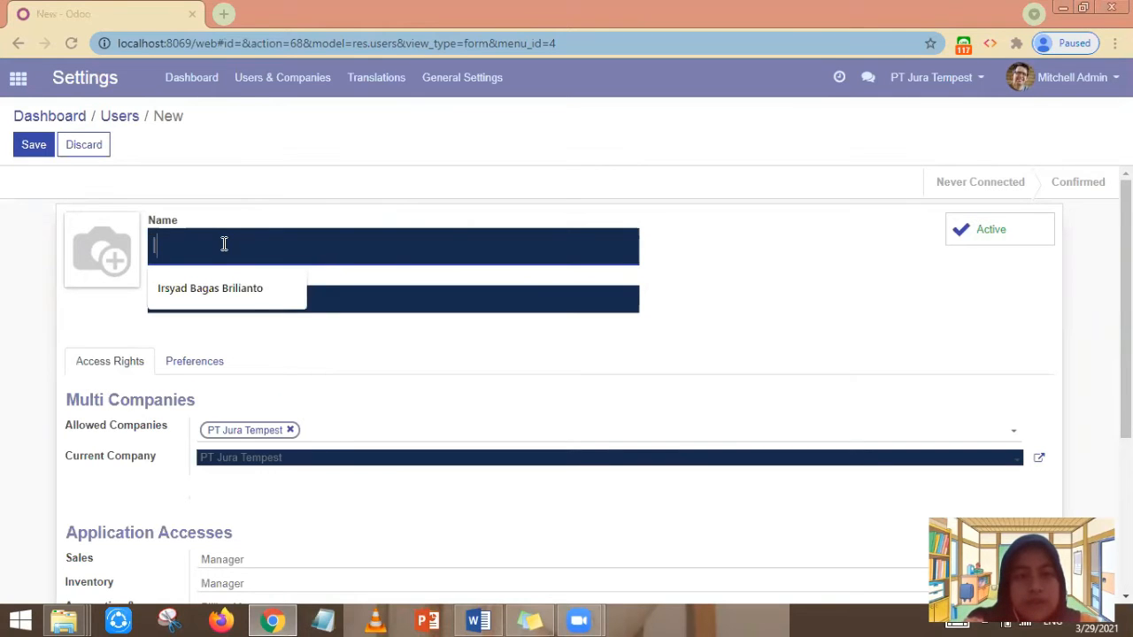
key("BackSpace")
type("Rif Sal")
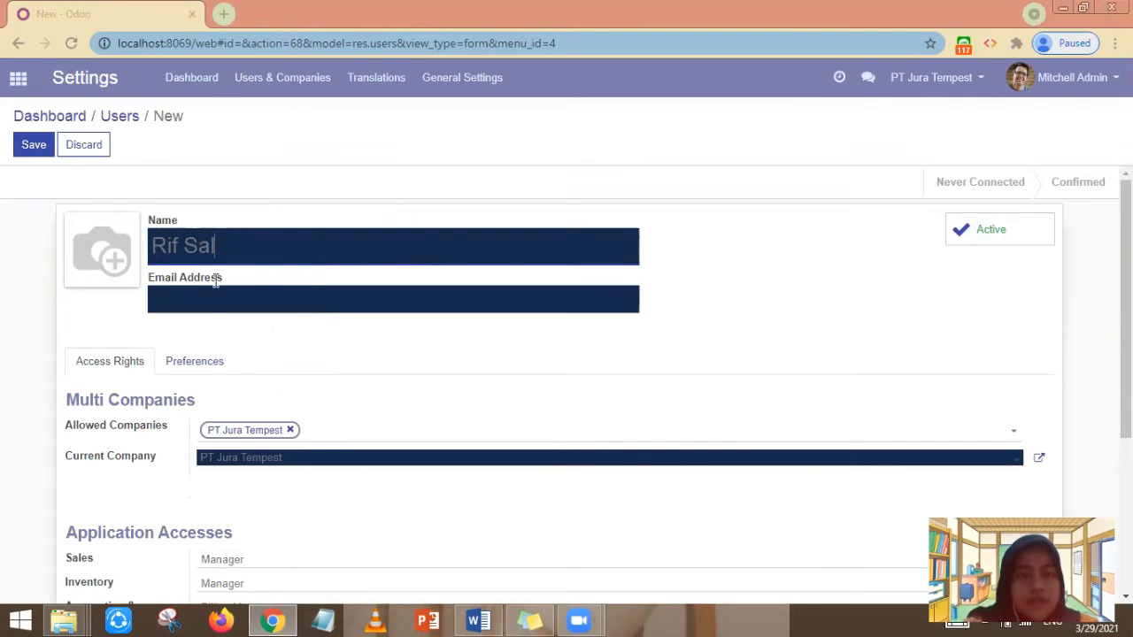
type("es")
left_click(204, 303)
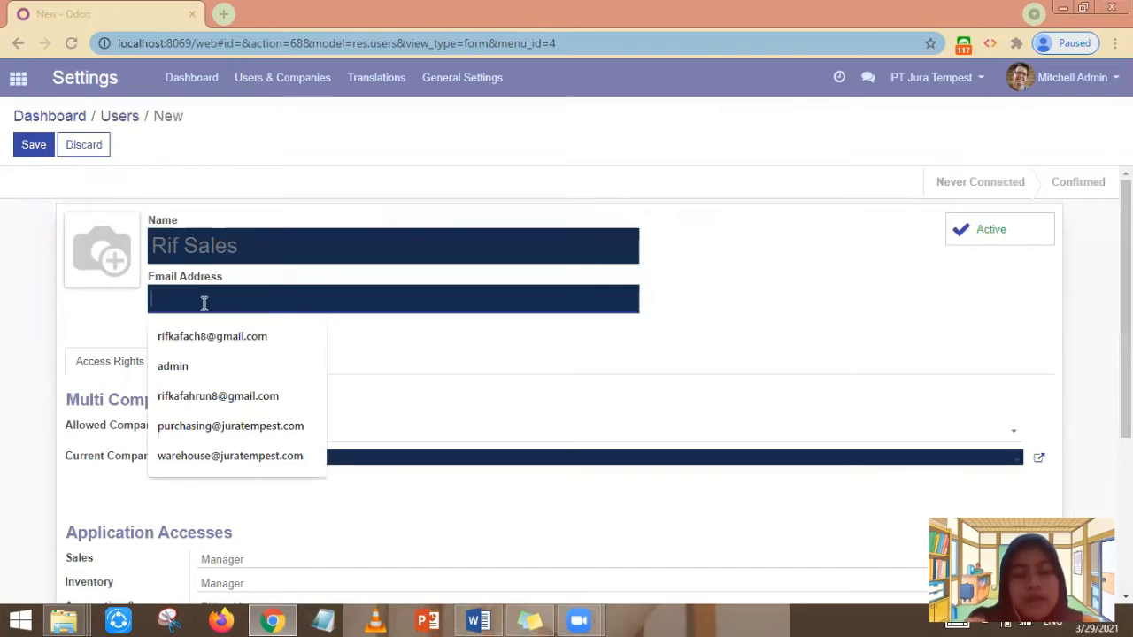
- Clear Inventory, Accounting & Finance and Purchases access, keep Sales as Manager, and save the user
scroll(369, 389, "down", 1)
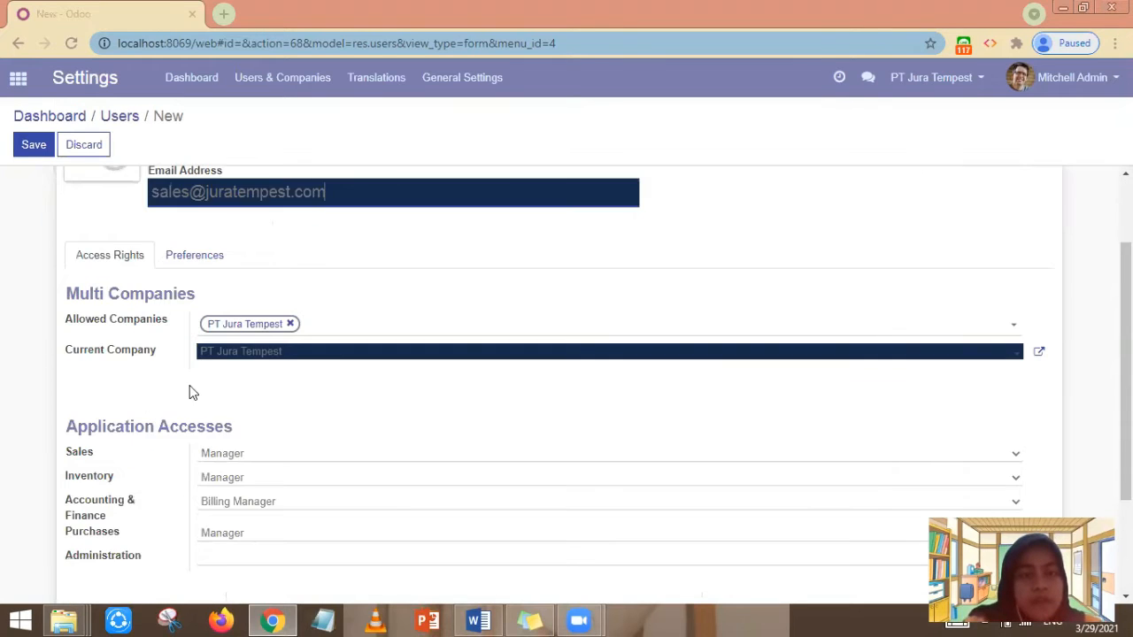
scroll(208, 396, "down", 1)
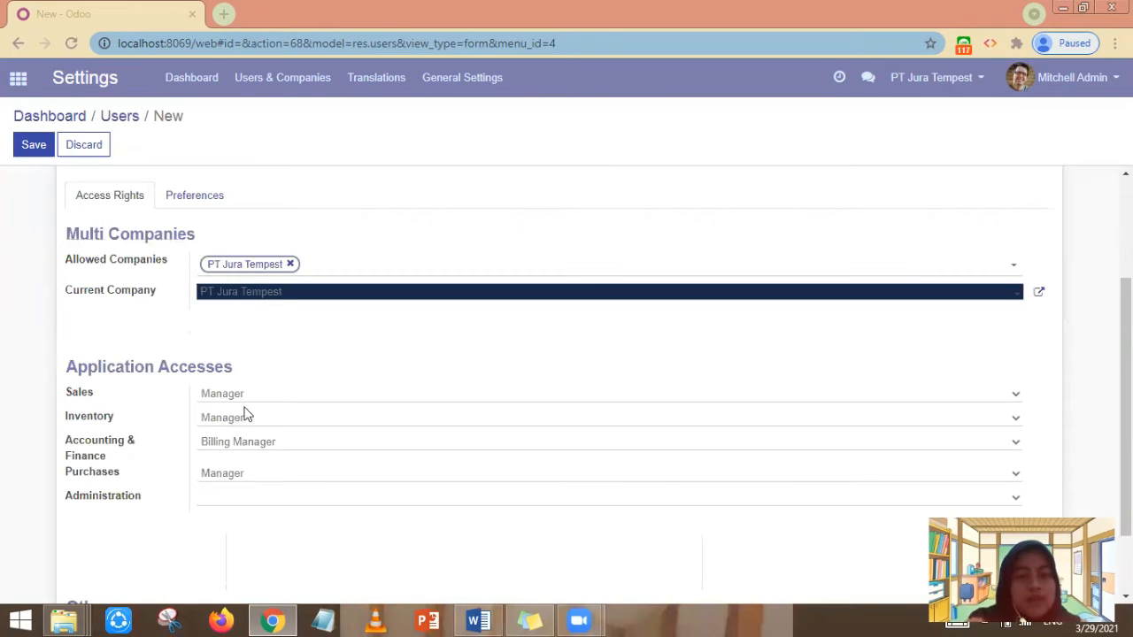
left_click(219, 424)
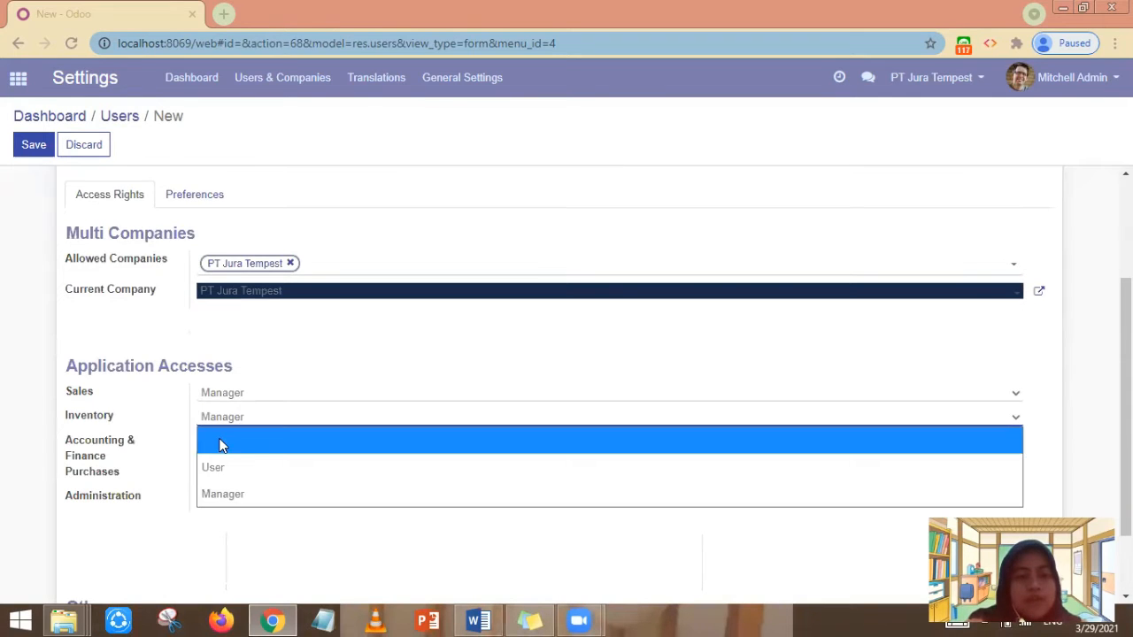
left_click(221, 445)
left_click(224, 453)
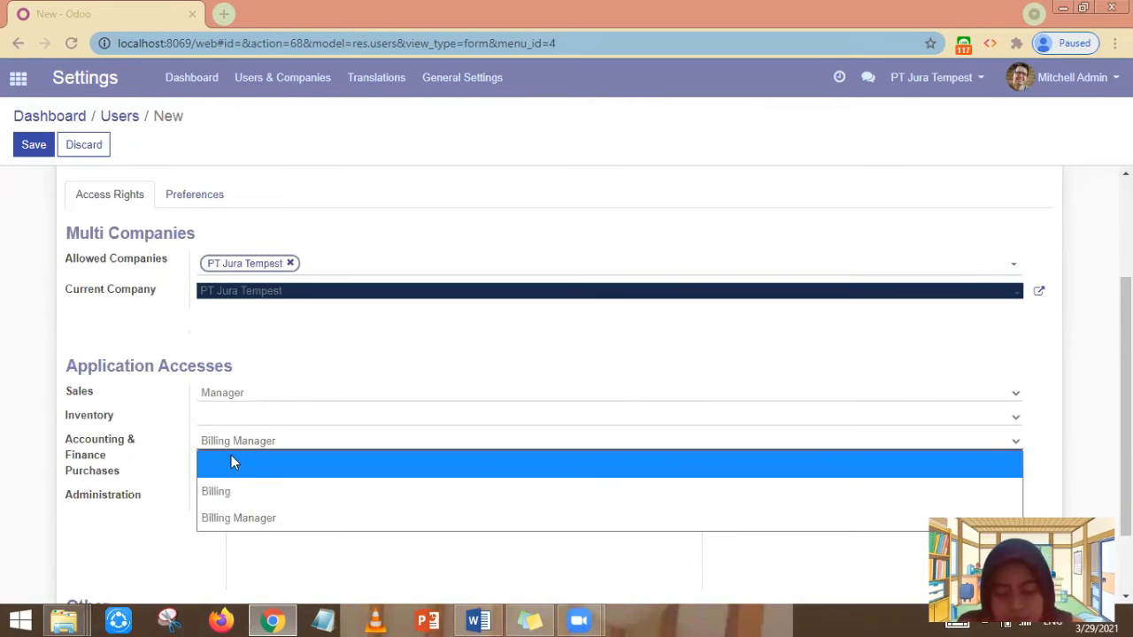
left_click(231, 460)
key("Tab")
scroll(279, 527, "down", 1)
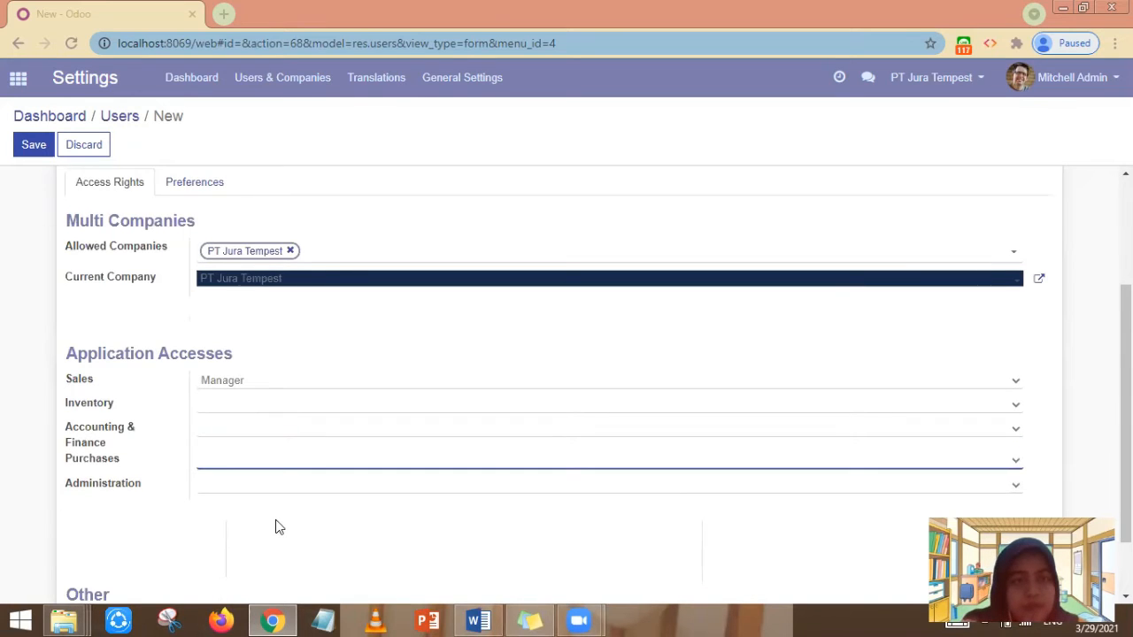
scroll(275, 522, "up", 2)
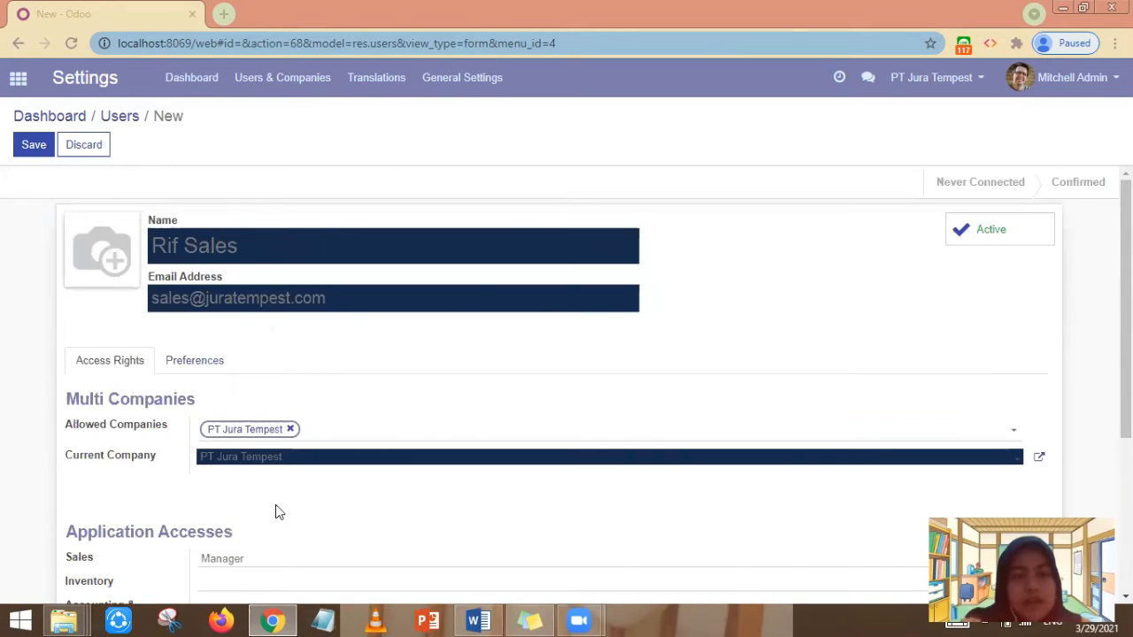
left_click(32, 147)
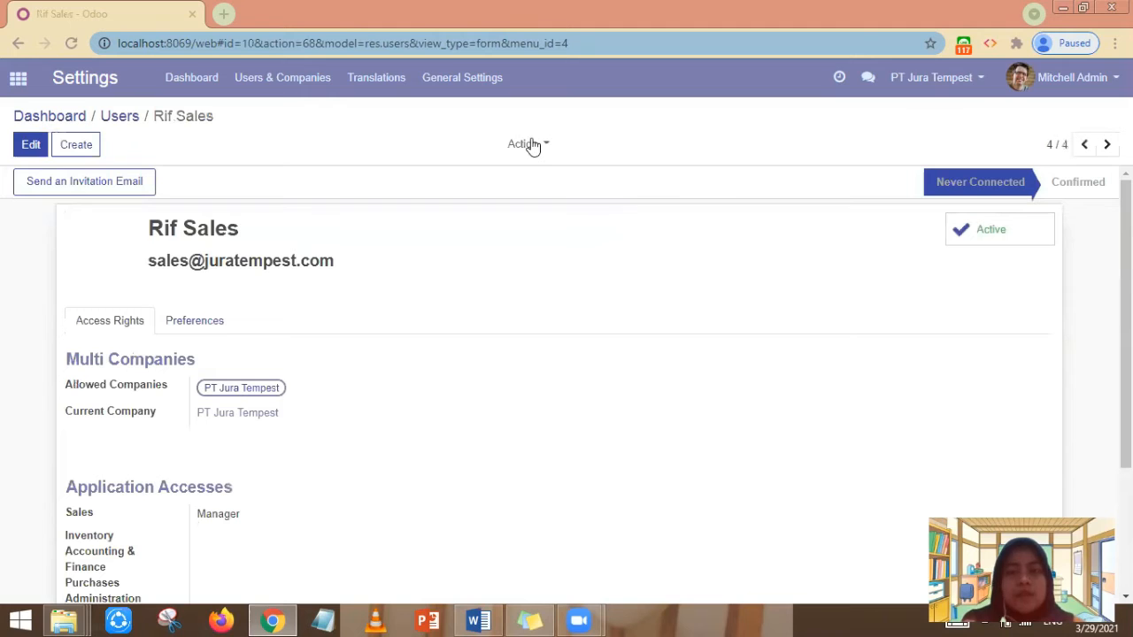
- Set a new login password for the sales user through Action > Change Password
left_click(532, 145)
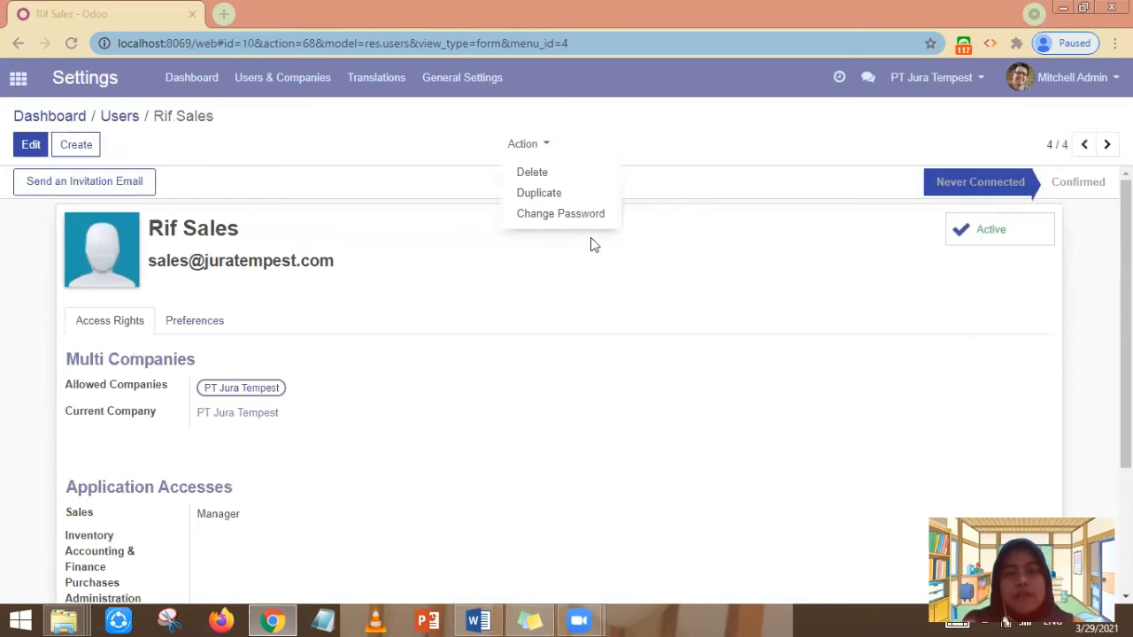
left_click(553, 219)
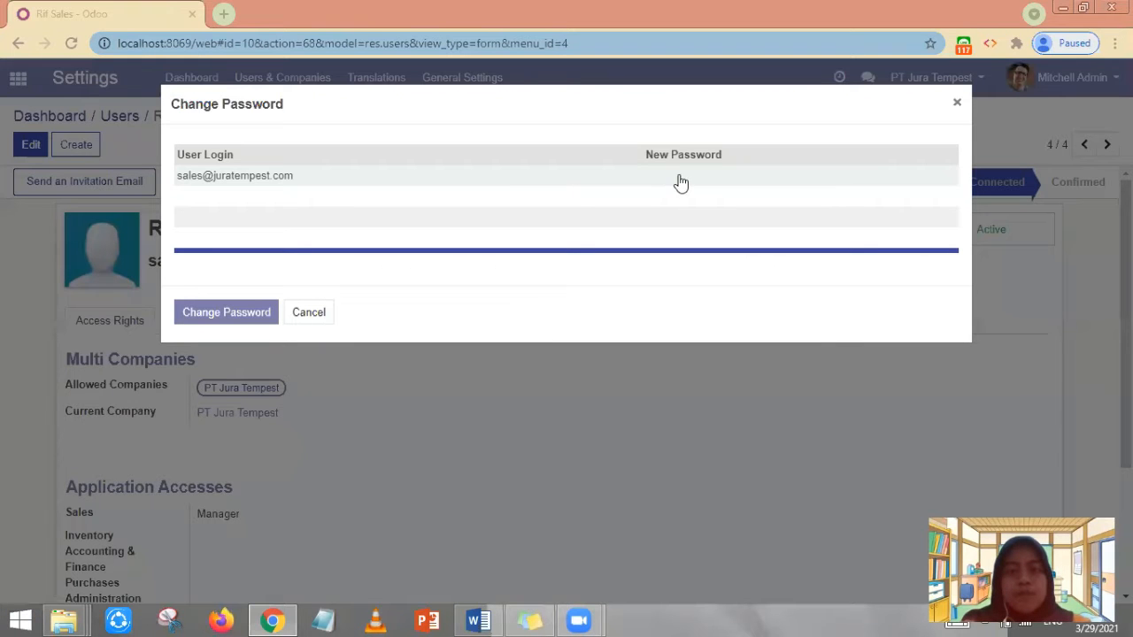
left_click(679, 175)
type("•••••")
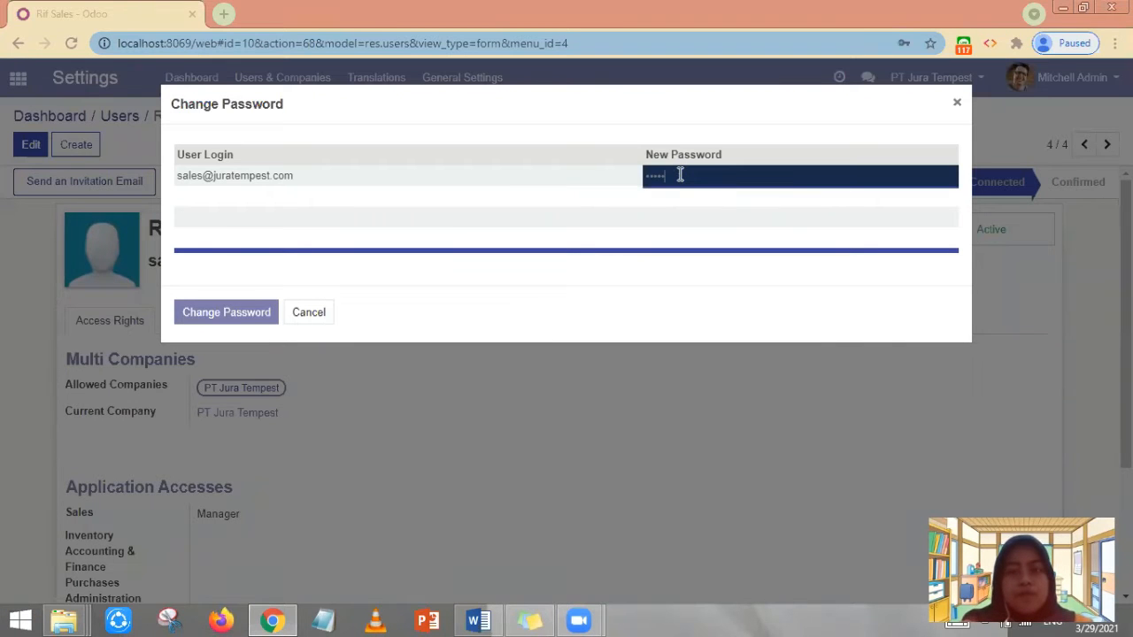
left_click(241, 324)
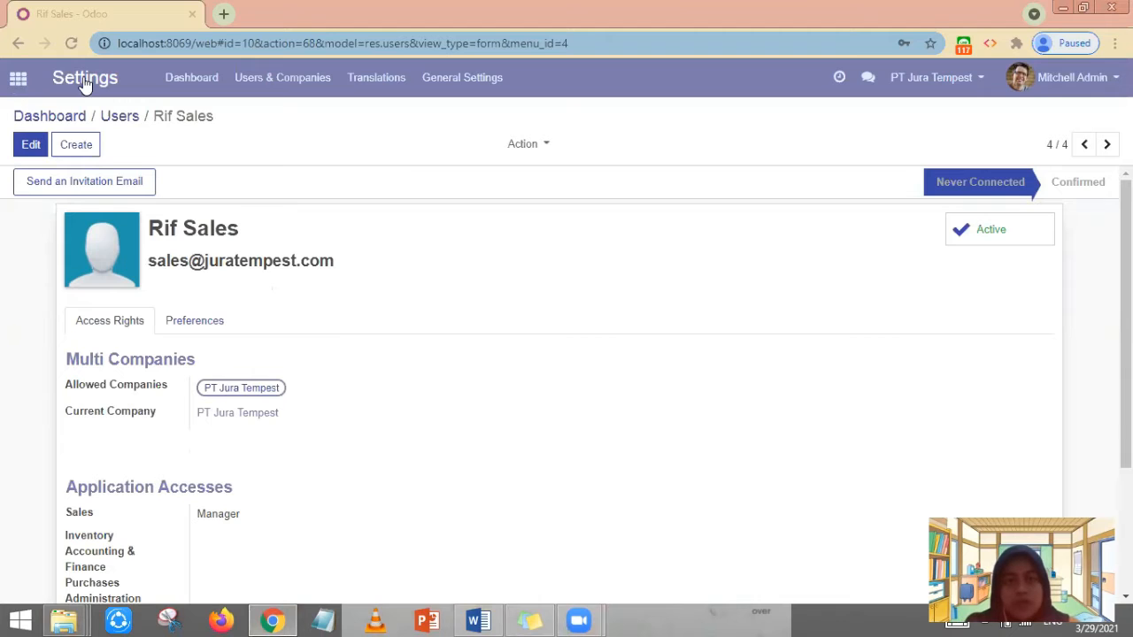
- Show Inventory's Master Data > Products catalogue, with the [RF] screens and chairs in stock
left_click(19, 79)
key("Escape")
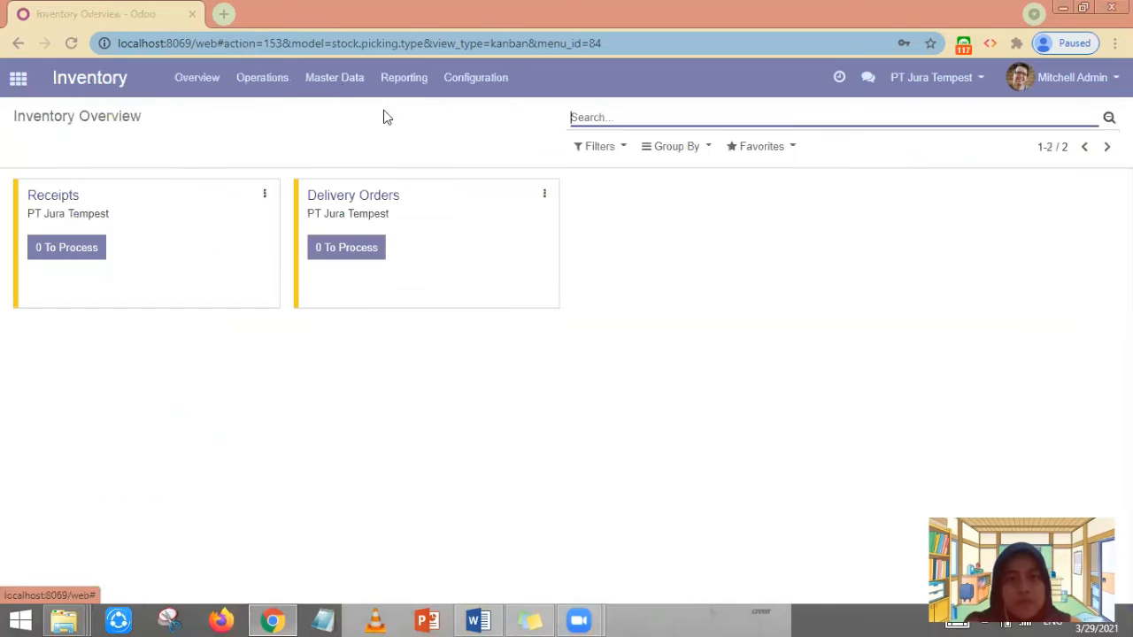
left_click(342, 89)
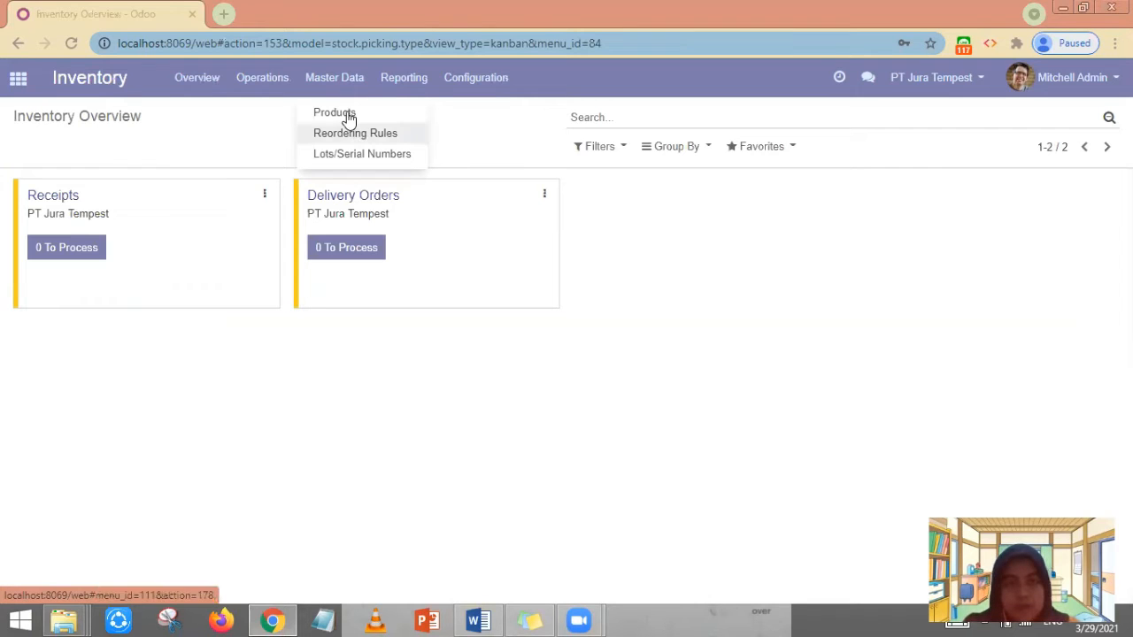
left_click(335, 112)
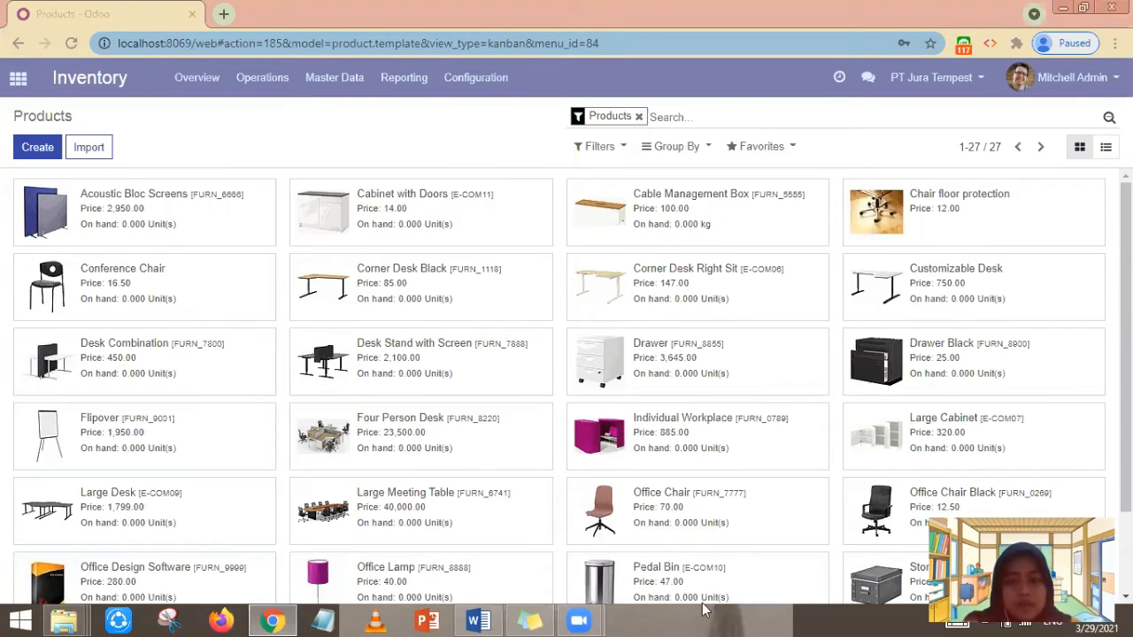
scroll(400, 528, "down", 2)
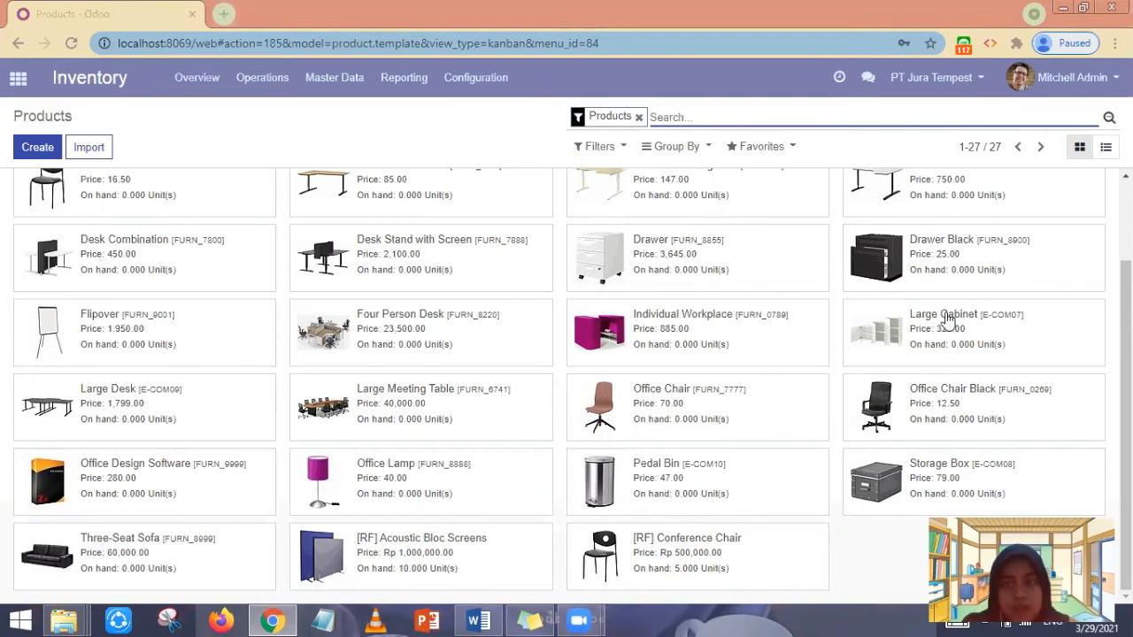
left_click(1089, 78)
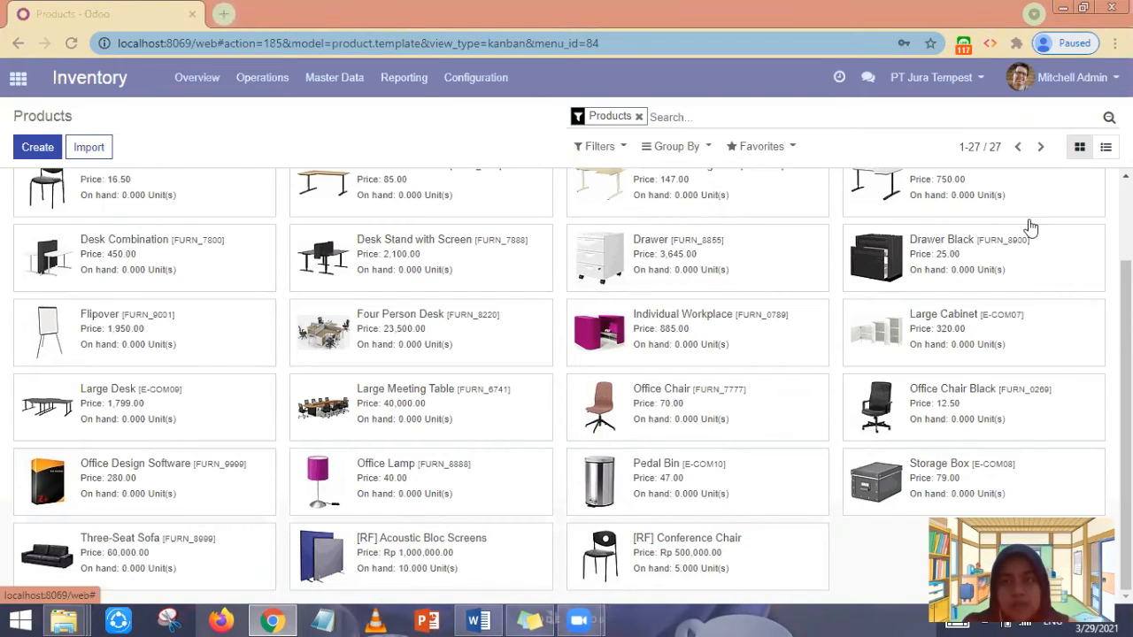
- Log out of the admin account and sign in with the sales user's e-mail and password
left_click(1026, 232)
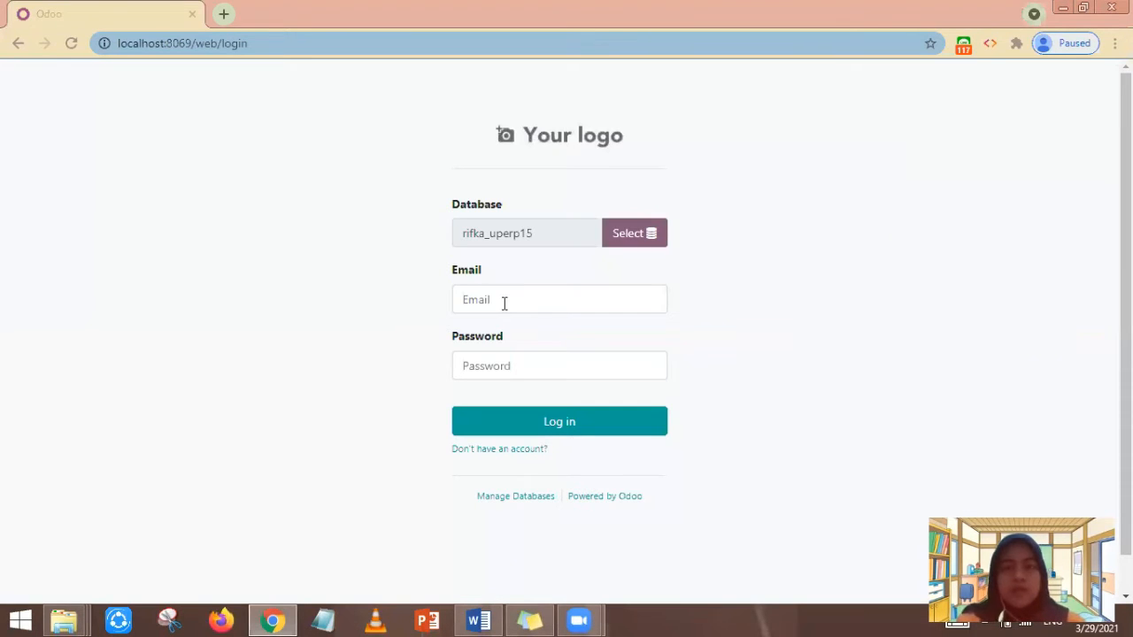
left_click(503, 304)
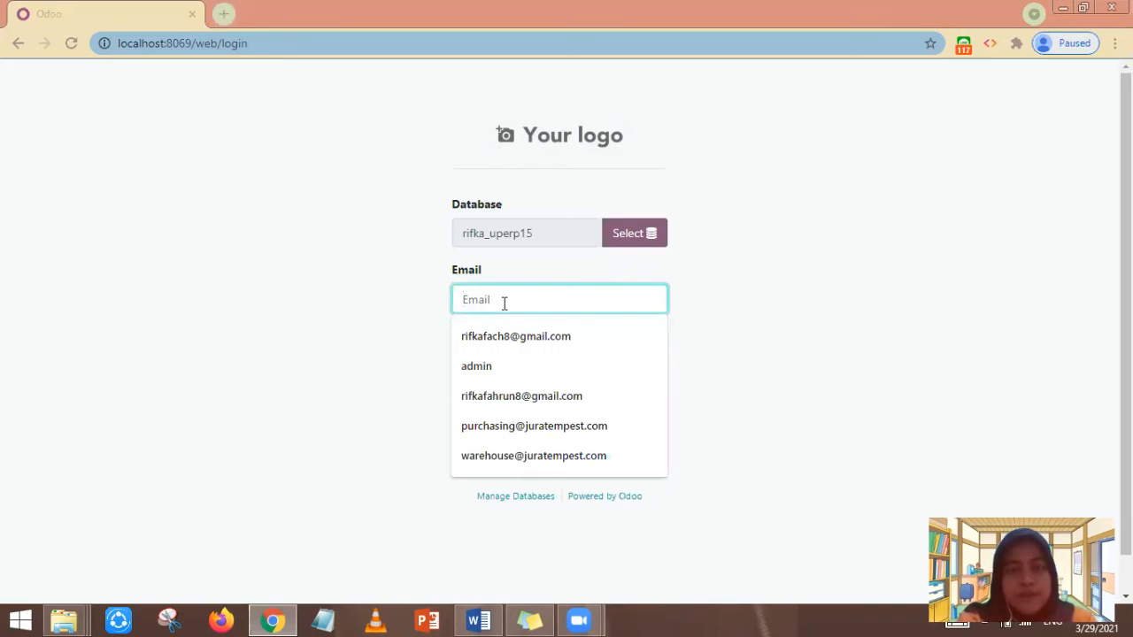
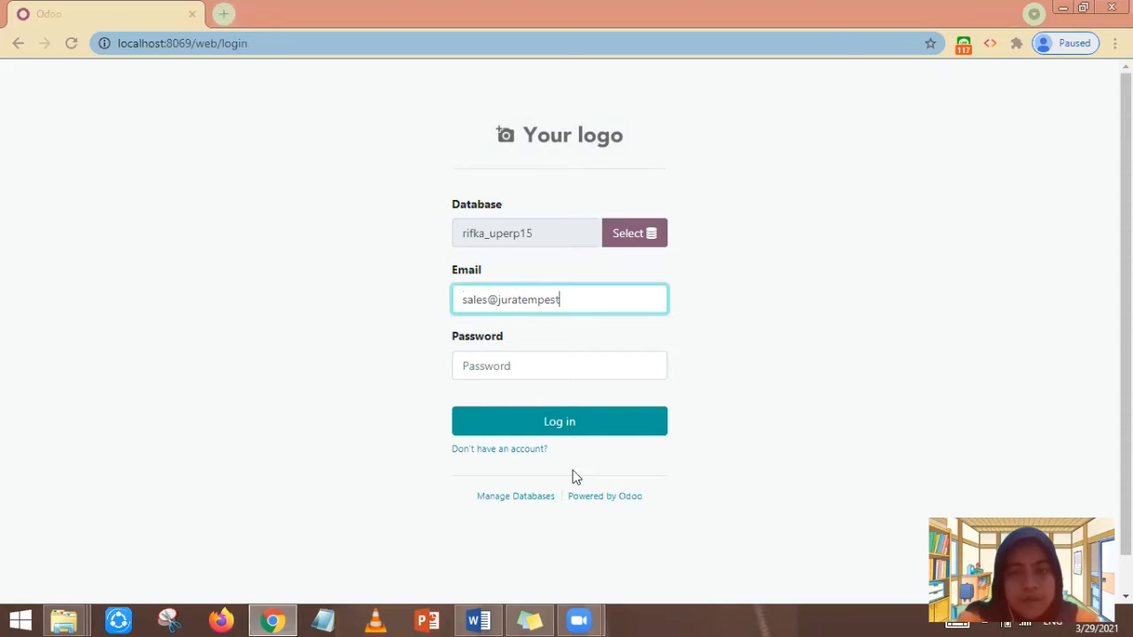
left_click(522, 364)
type("admin")
left_click(569, 423)
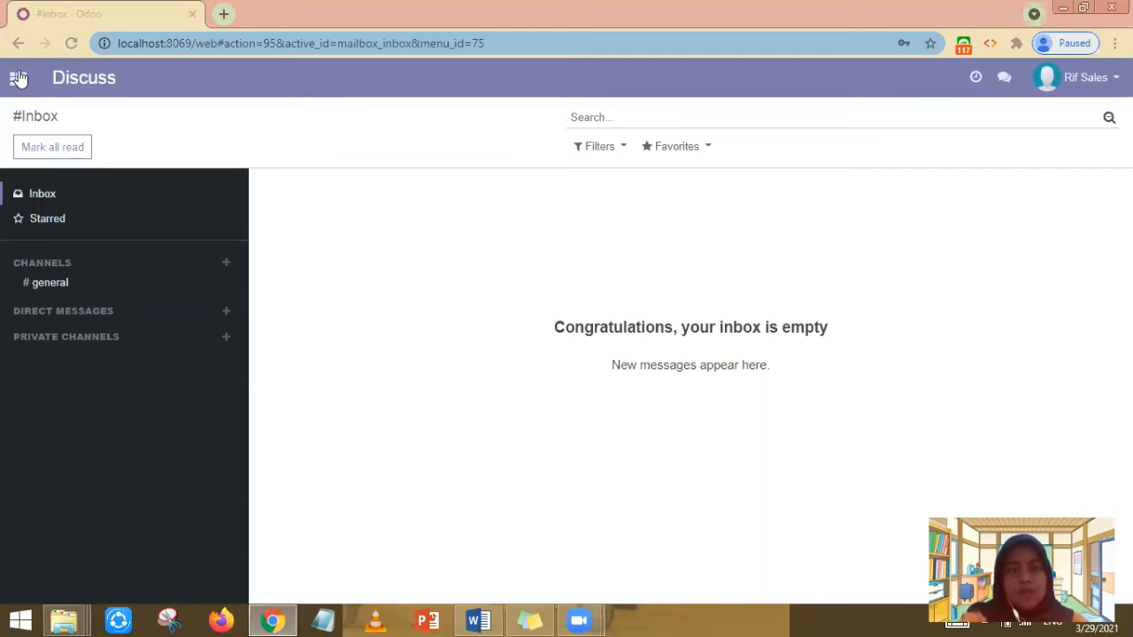
- Start a new Sales quotation for customer Deco Addict
left_click(18, 80)
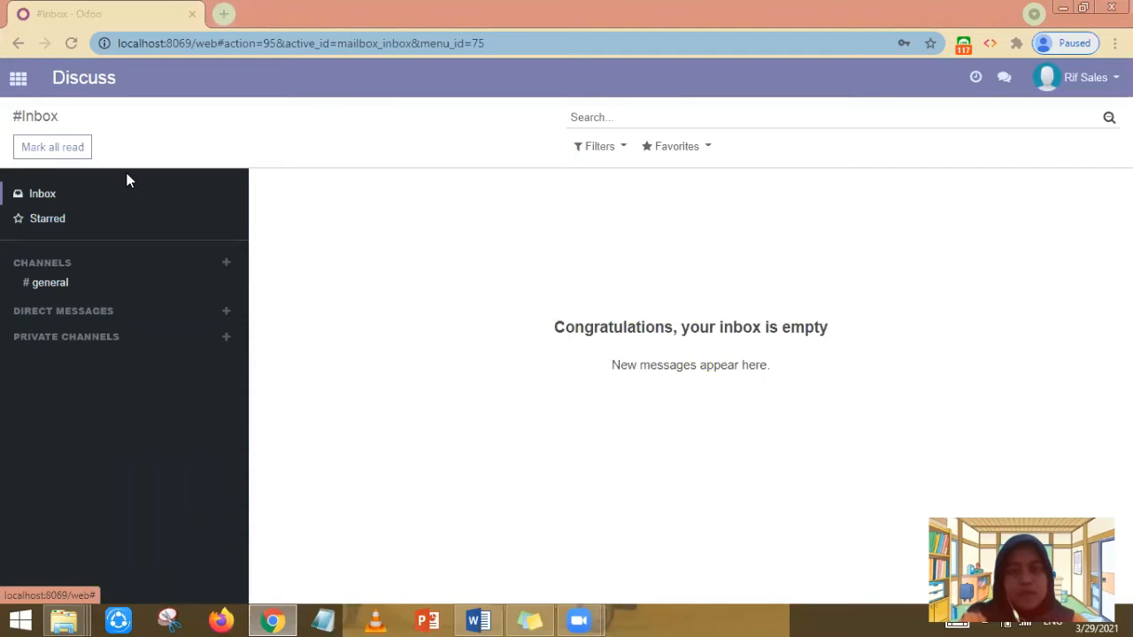
left_click(400, 160)
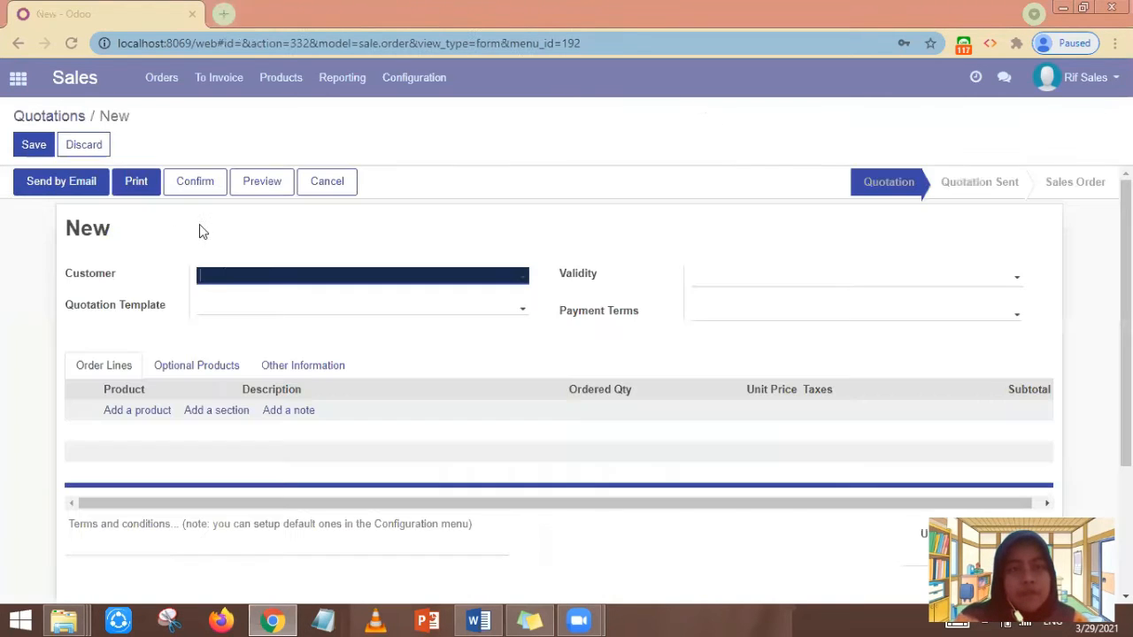
left_click(218, 279)
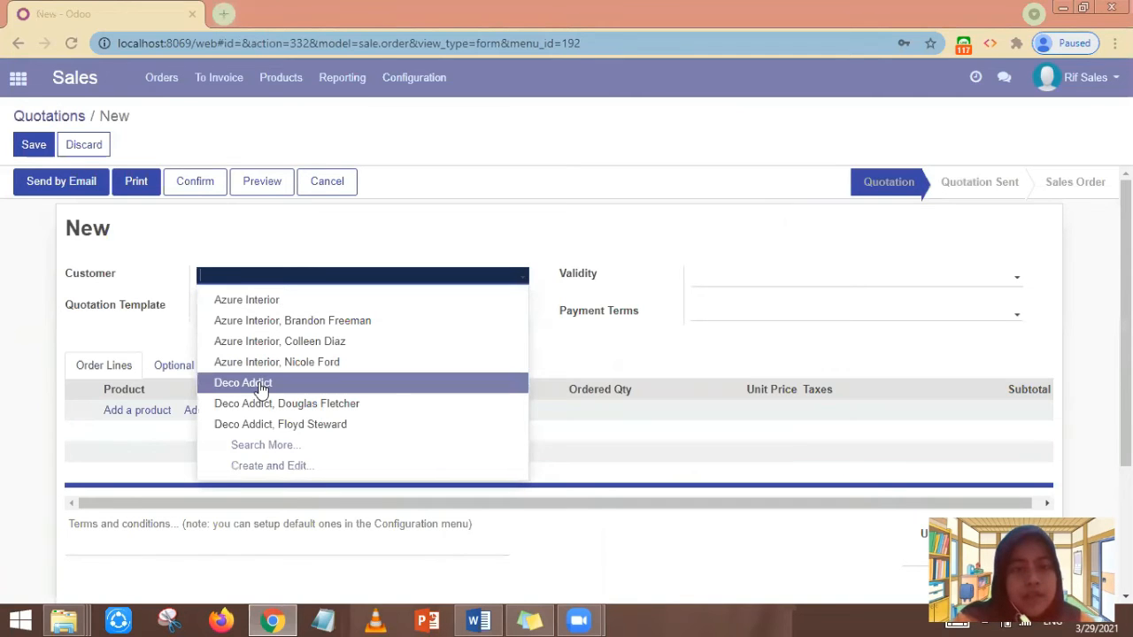
left_click(282, 280)
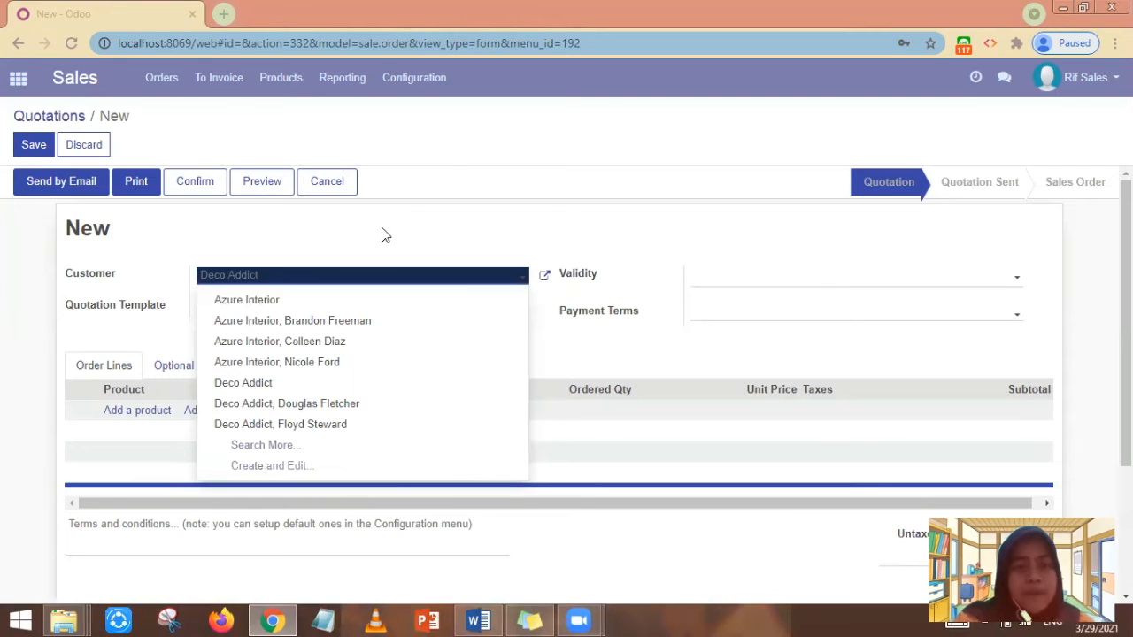
left_click(306, 283)
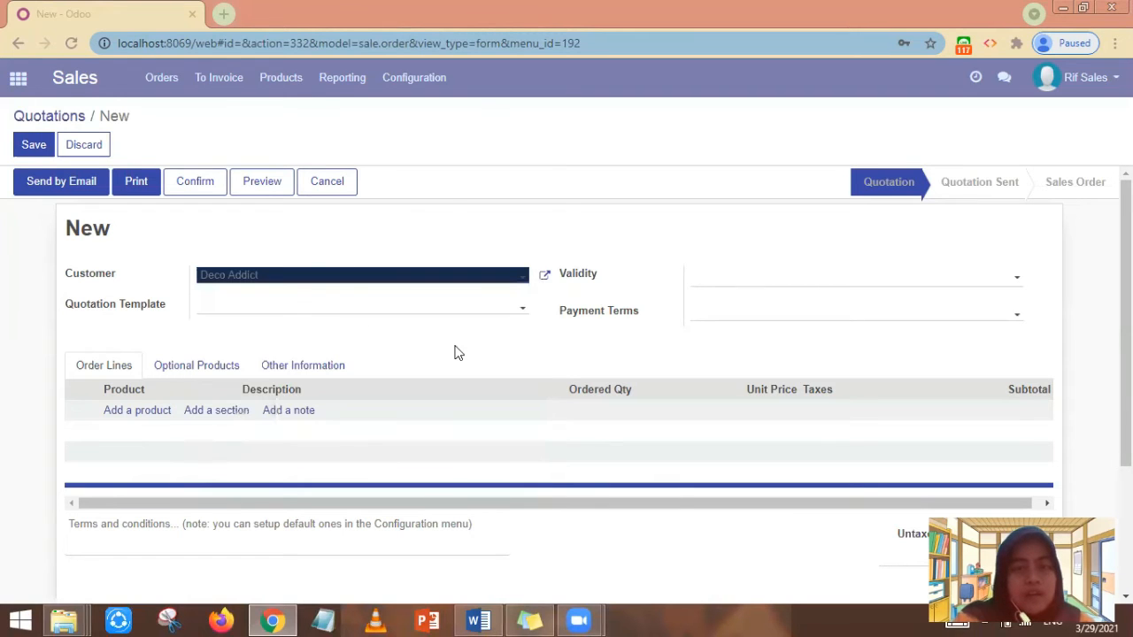
- Add an order line for 8 [RF] Acoustic Bloc Screens
left_click(137, 411)
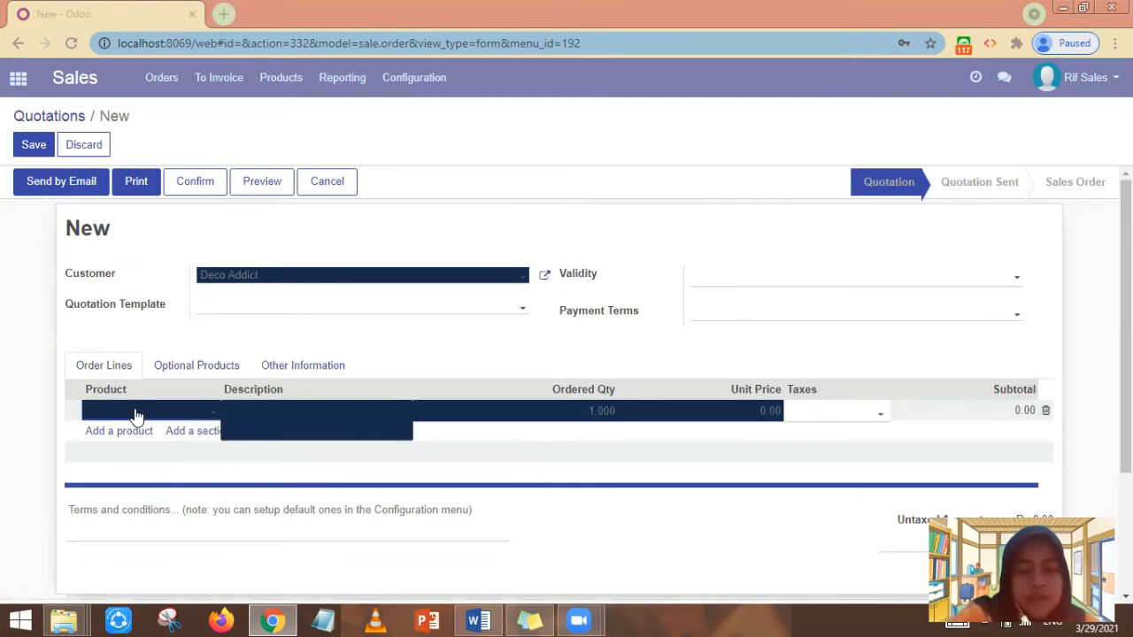
type("[rf")
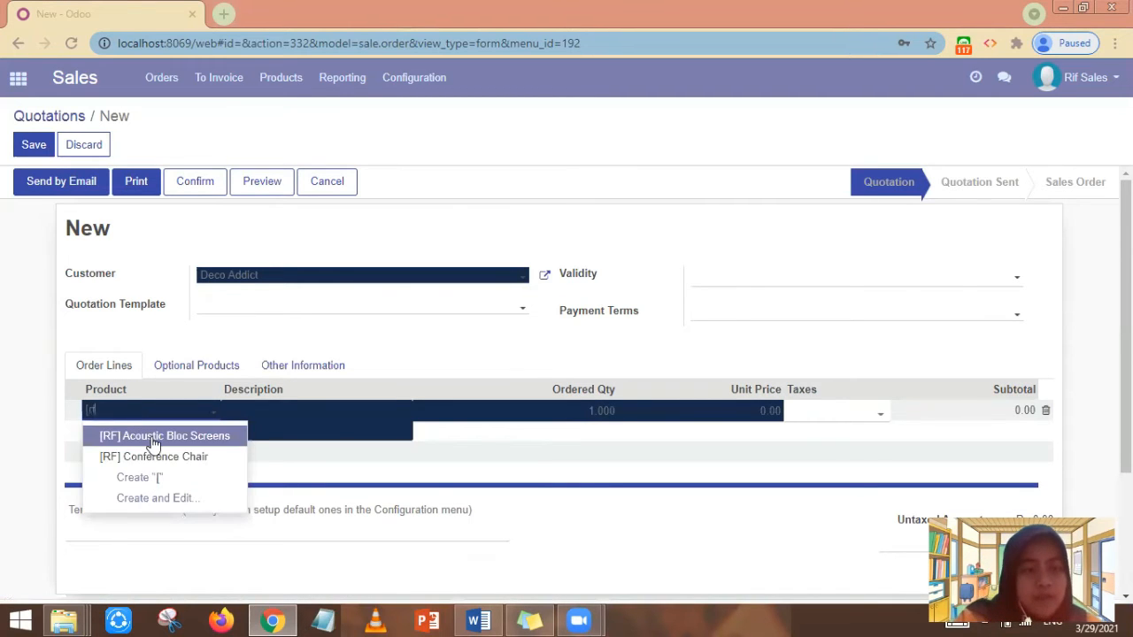
left_click(155, 440)
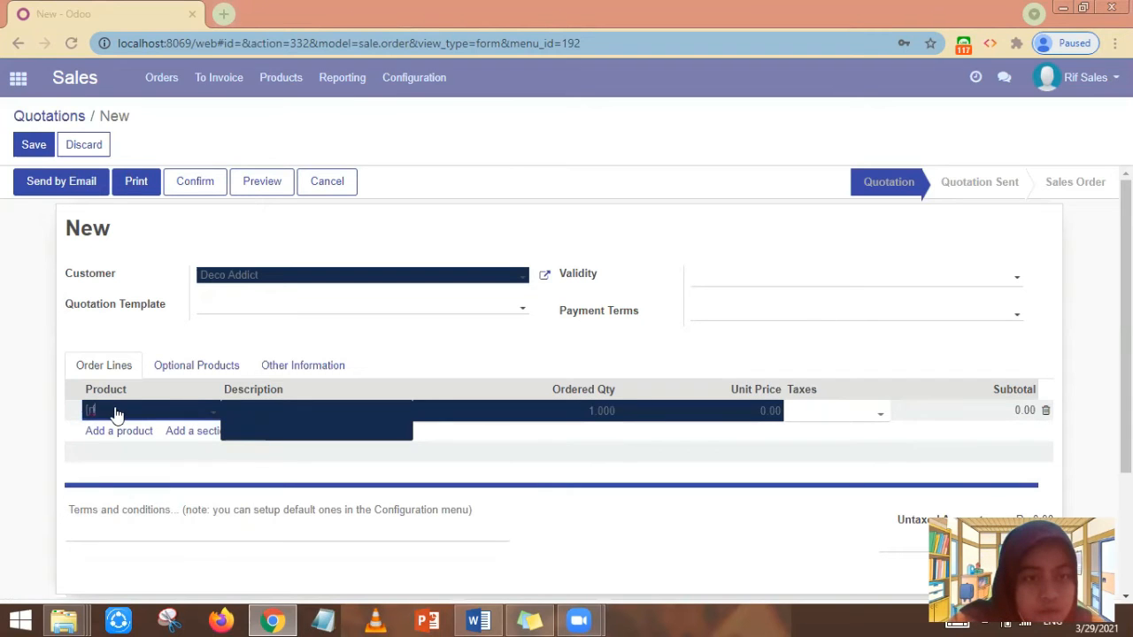
left_click(199, 416)
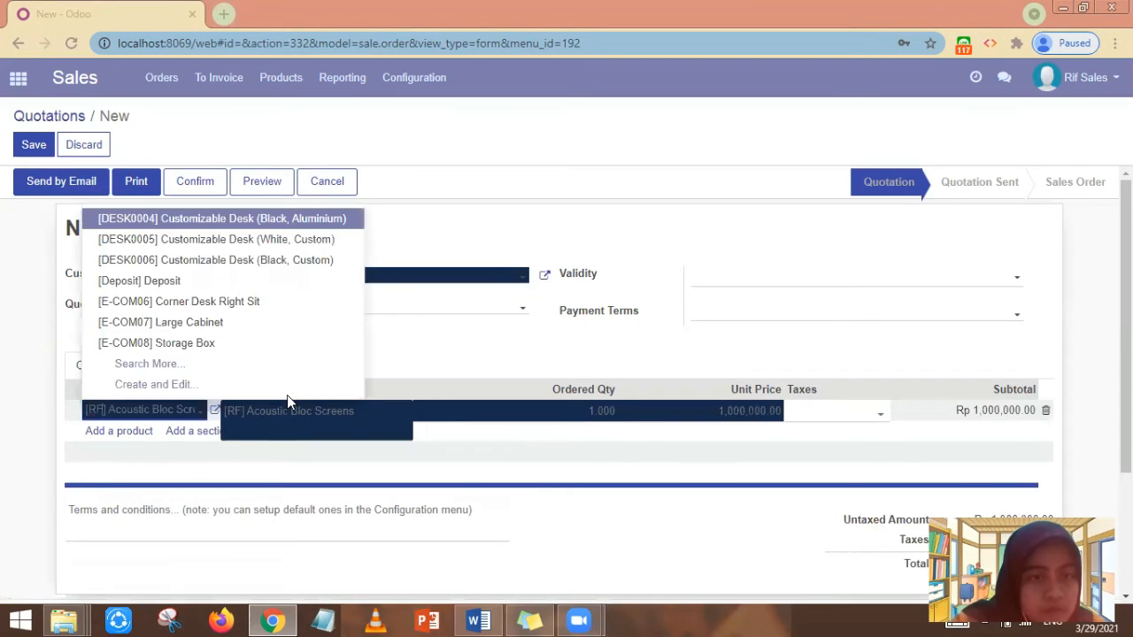
left_click(582, 347)
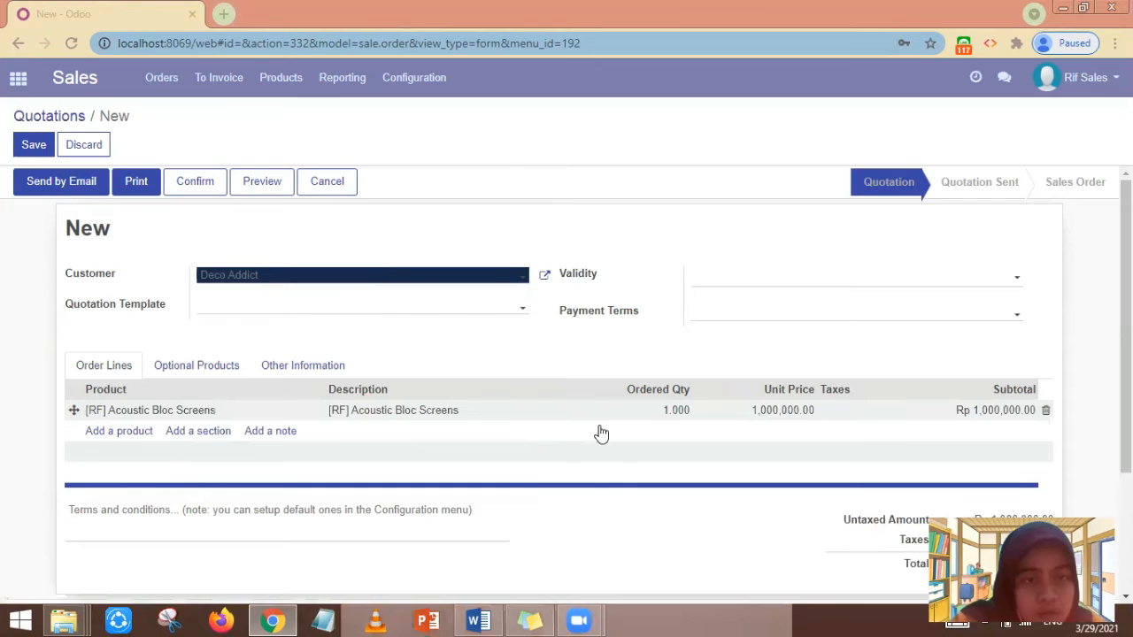
left_click(663, 409)
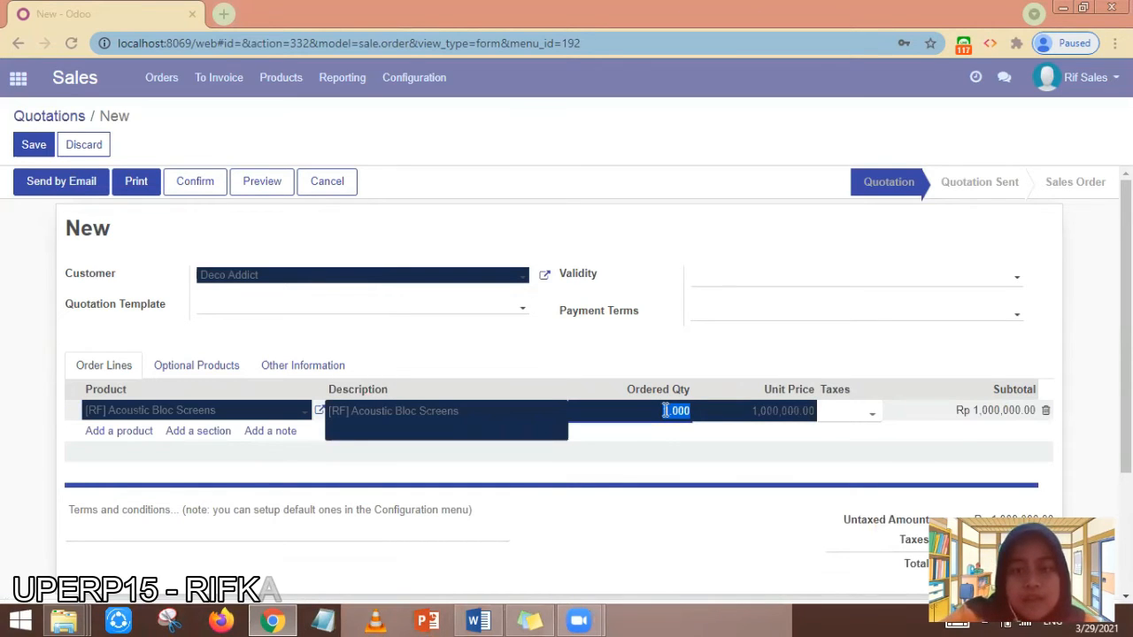
type("8")
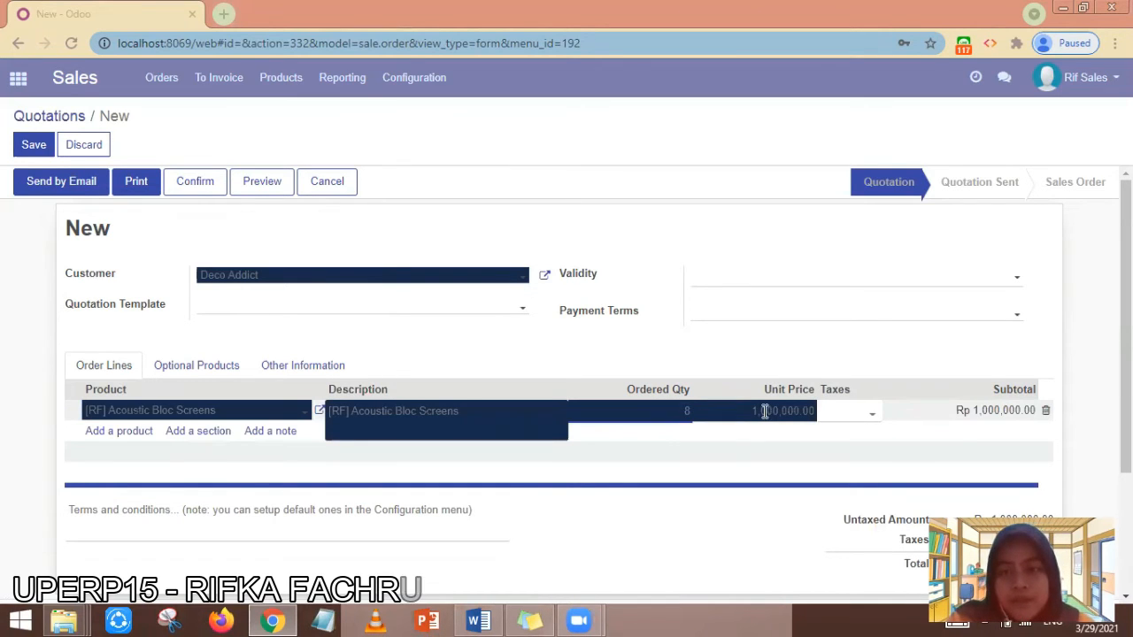
left_click(764, 411)
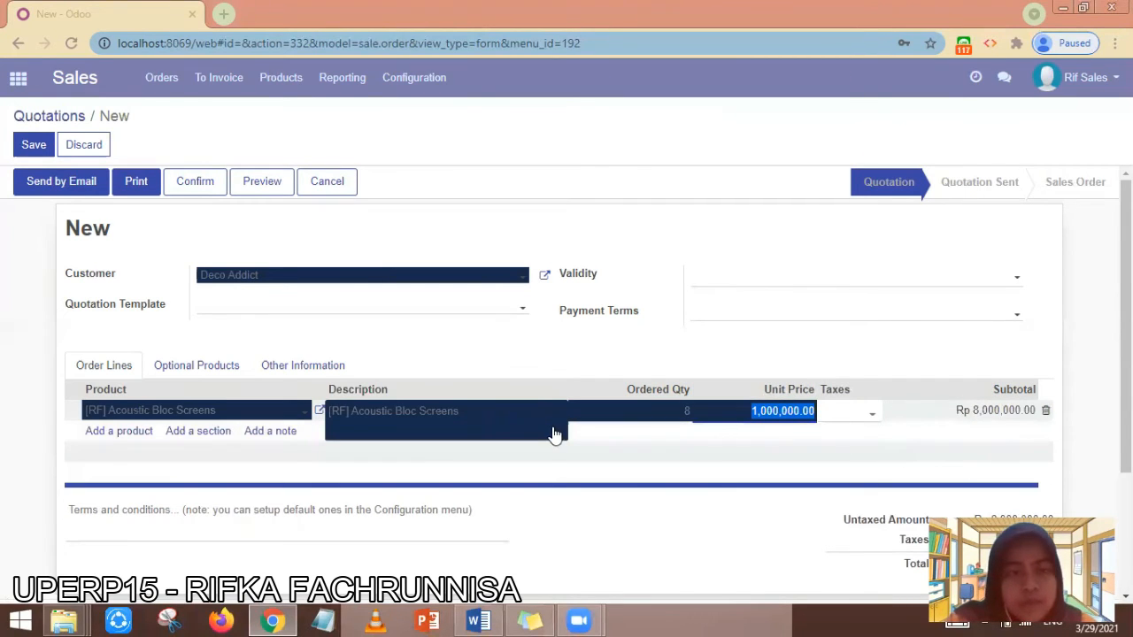
left_click(121, 438)
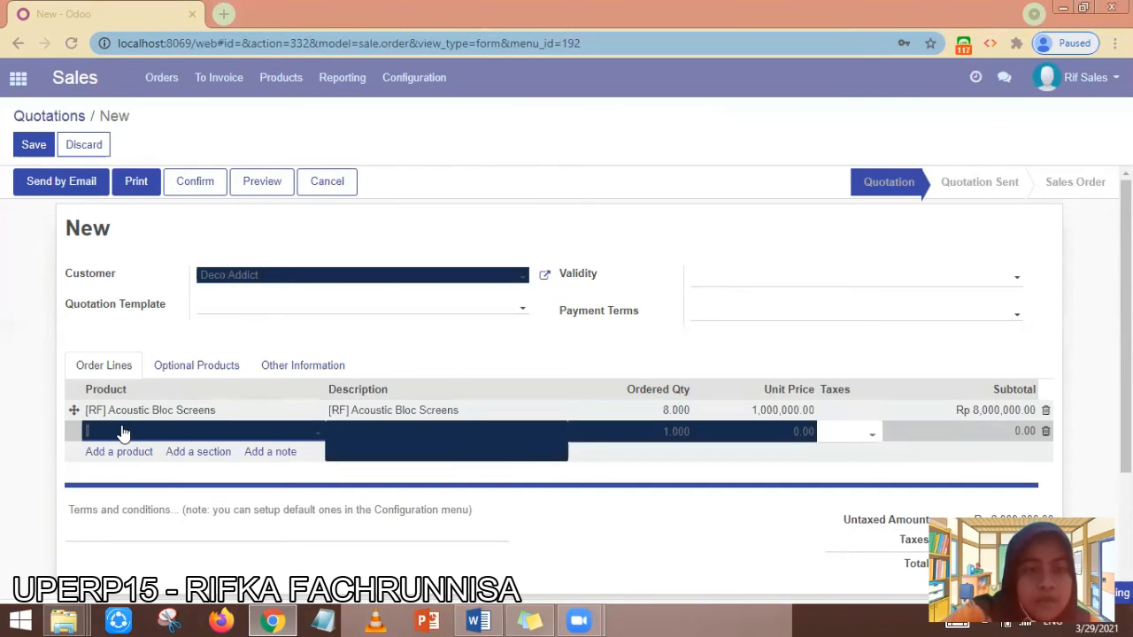
- Add 3 [RF] Conference Chair and check the Rp 9,500,000.00 total
type("[rf")
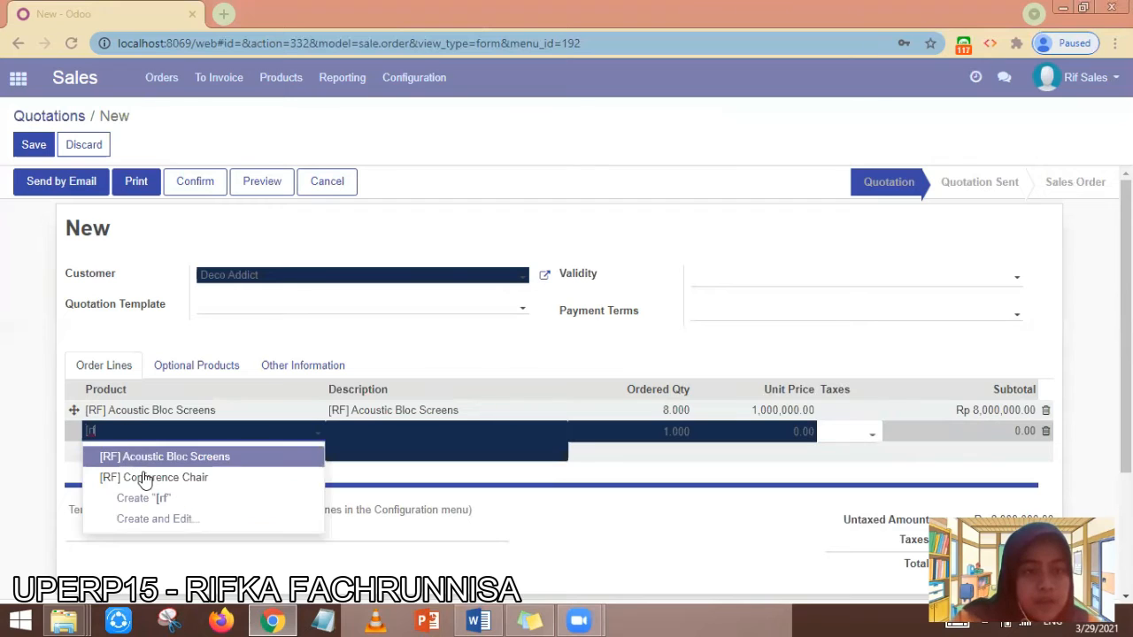
left_click(147, 483)
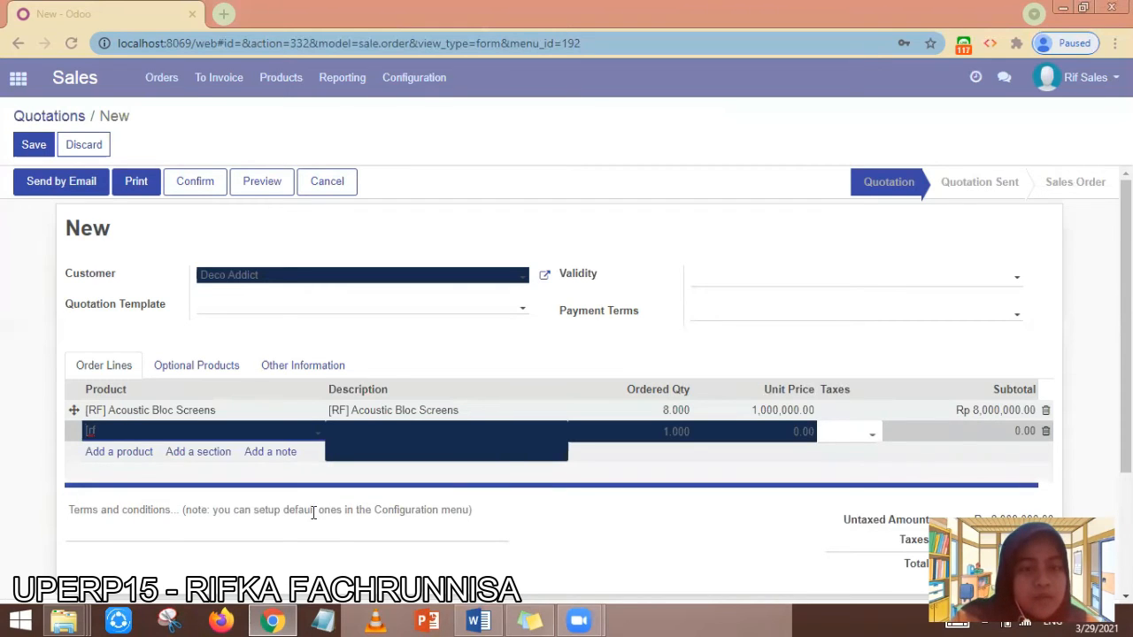
left_click(681, 438)
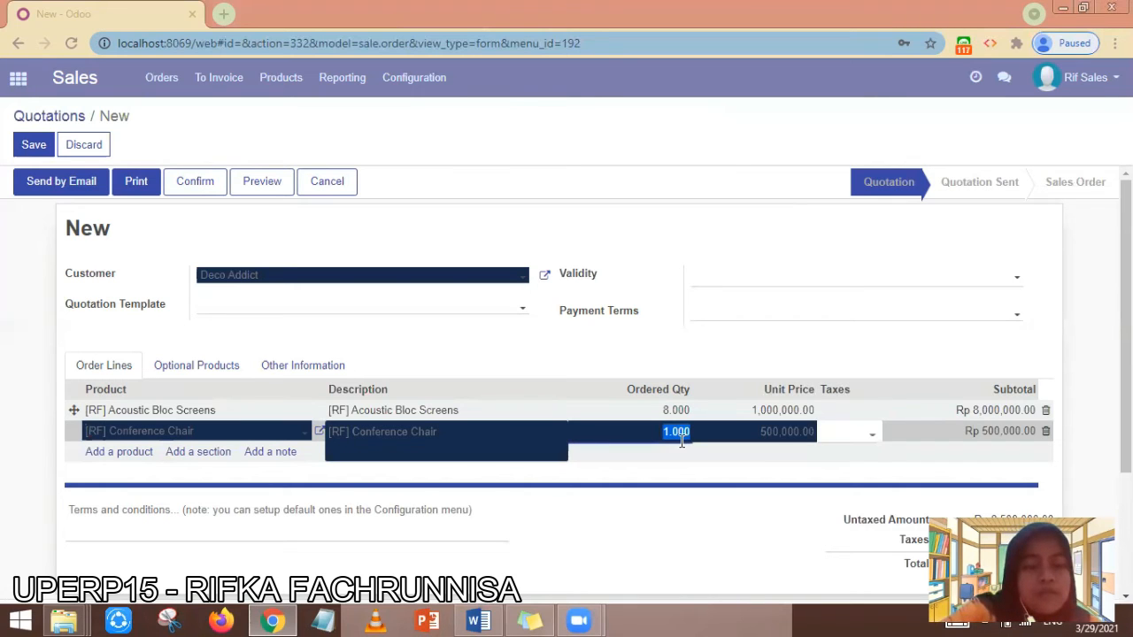
type("3")
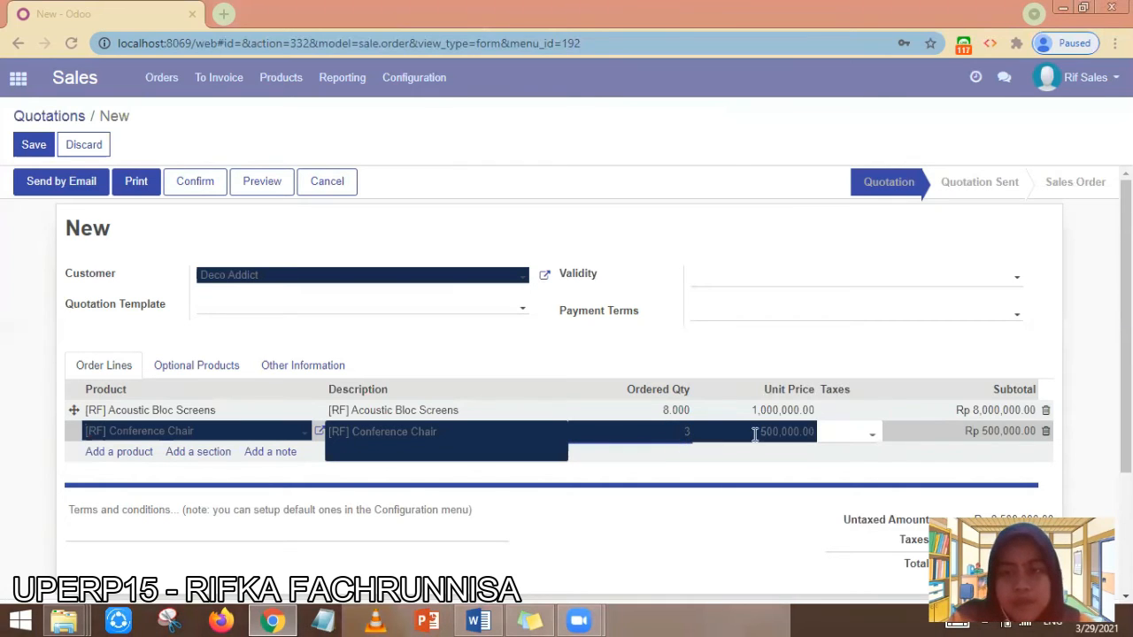
left_click(754, 433)
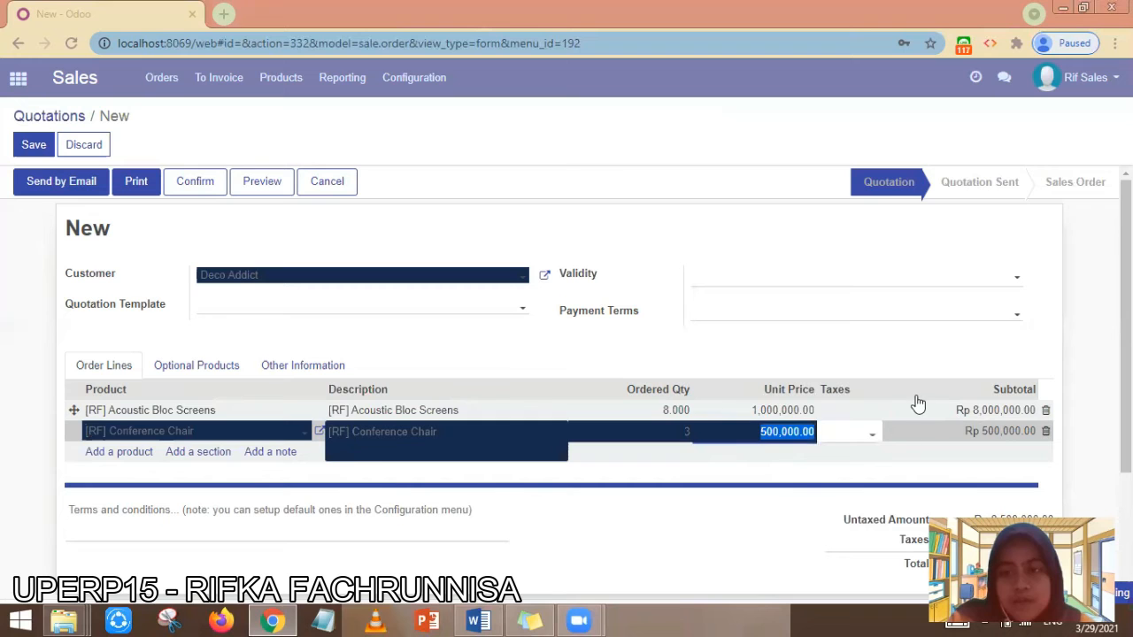
left_click(925, 361)
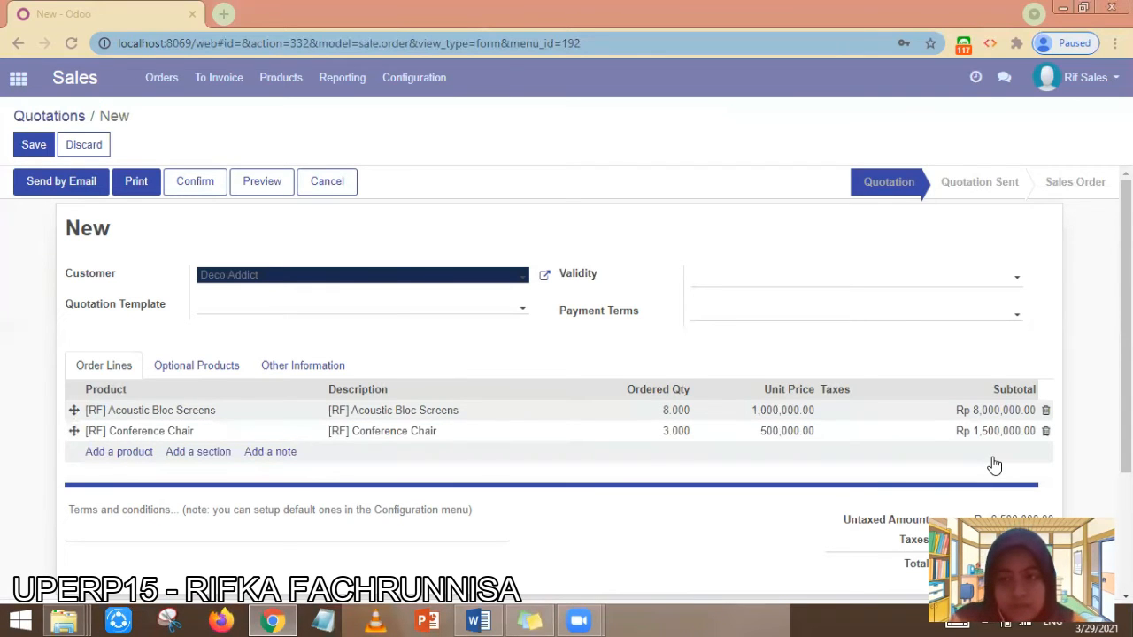
scroll(993, 463, "down", 1)
scroll(961, 346, "down", 2)
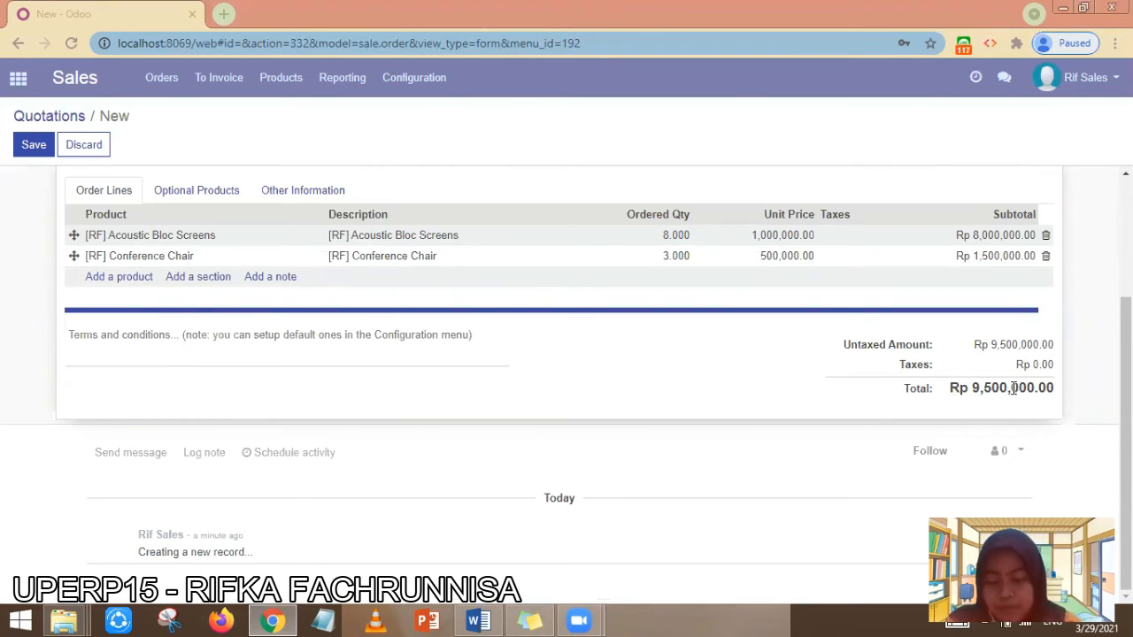
scroll(485, 326, "up", 3)
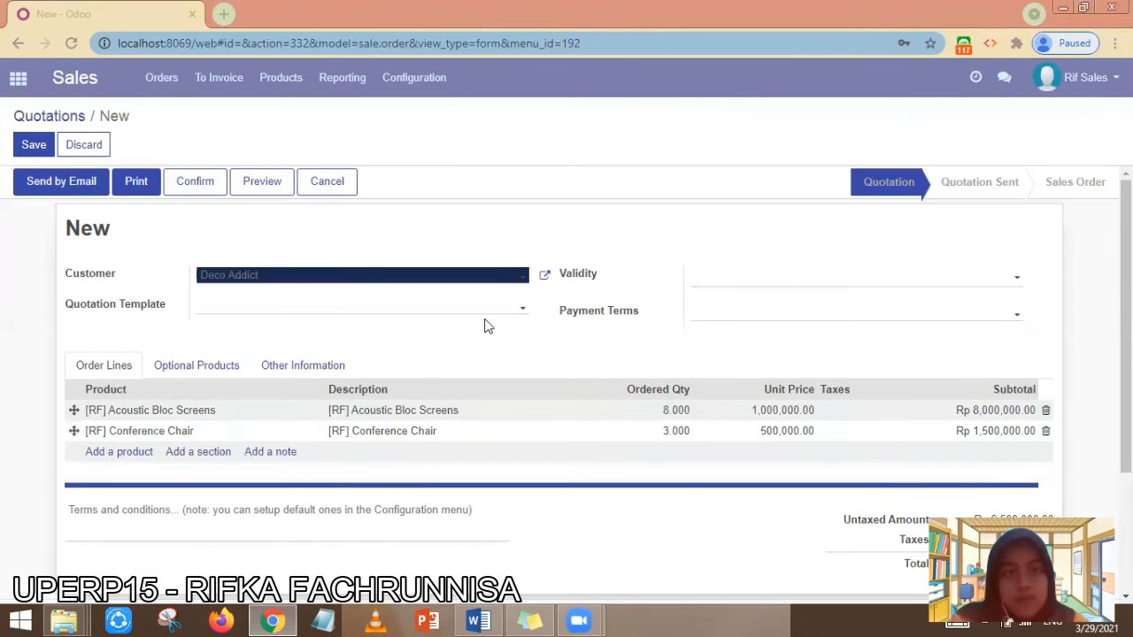
- Save the Deco Addict quotation as SO021
left_click(34, 145)
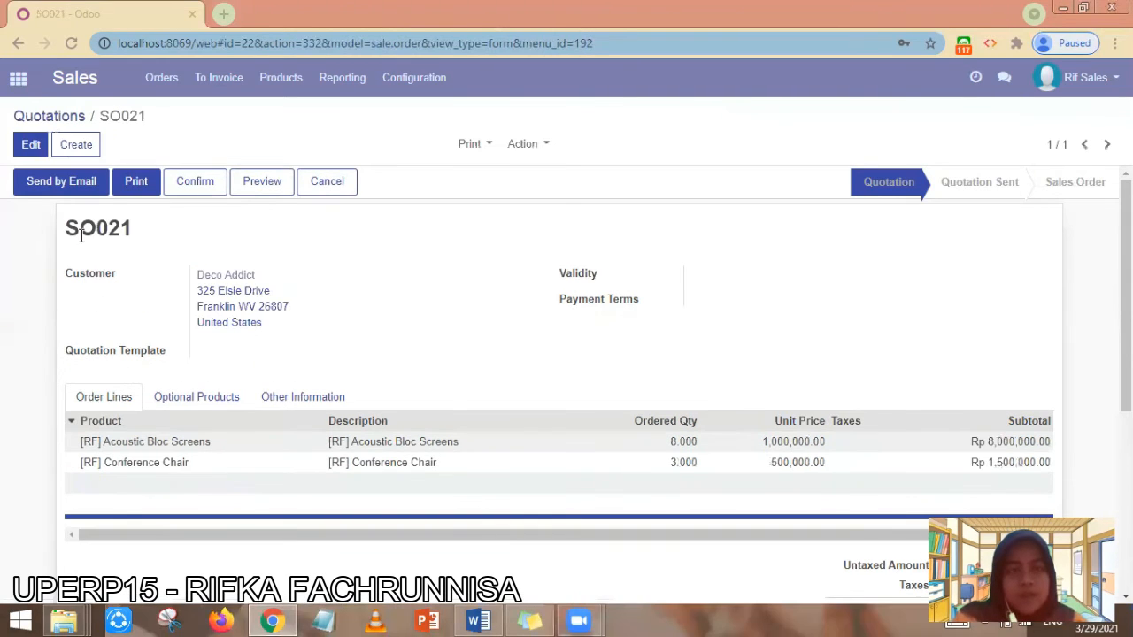
- Bring up the SO021 quotation e-mail with SO021_draft.pdf, then close it unsent
left_click(74, 189)
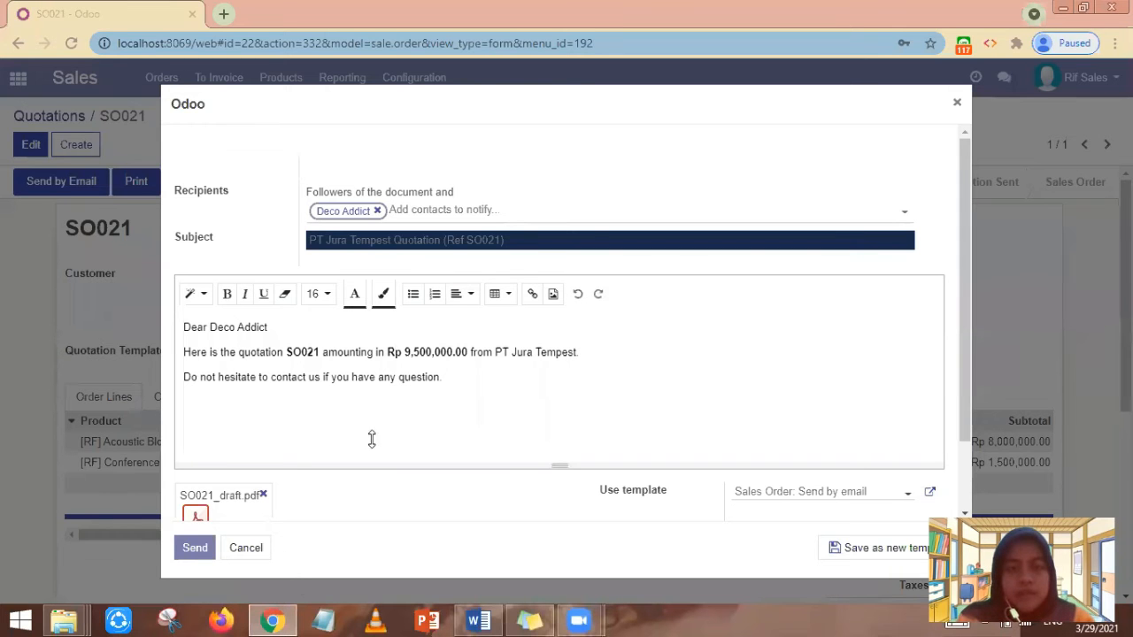
left_click(194, 548)
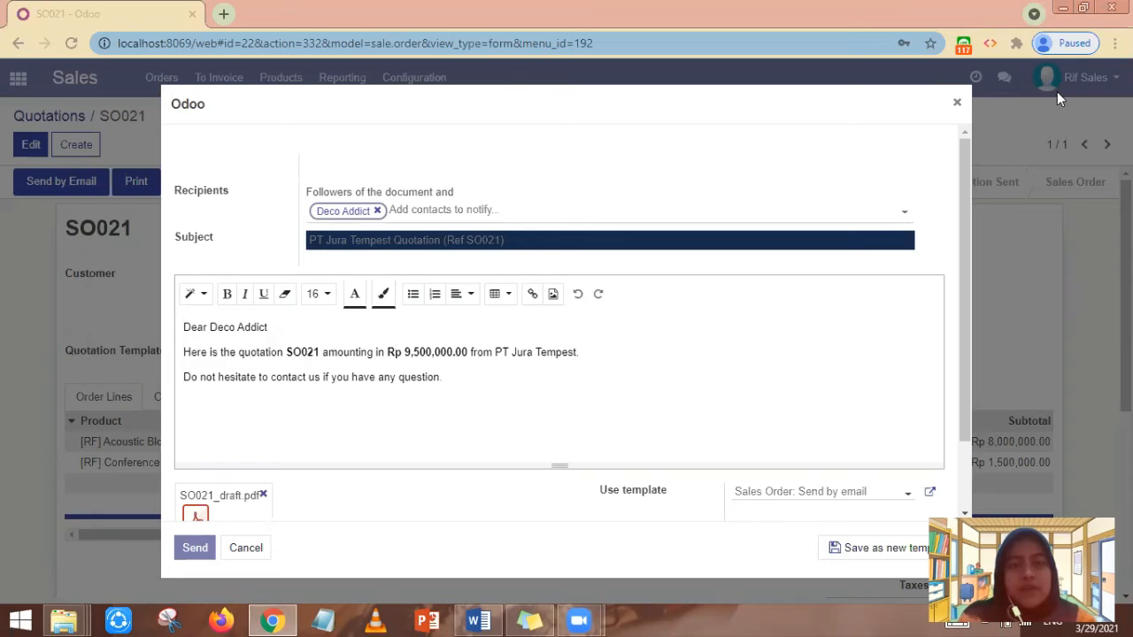
left_click(955, 104)
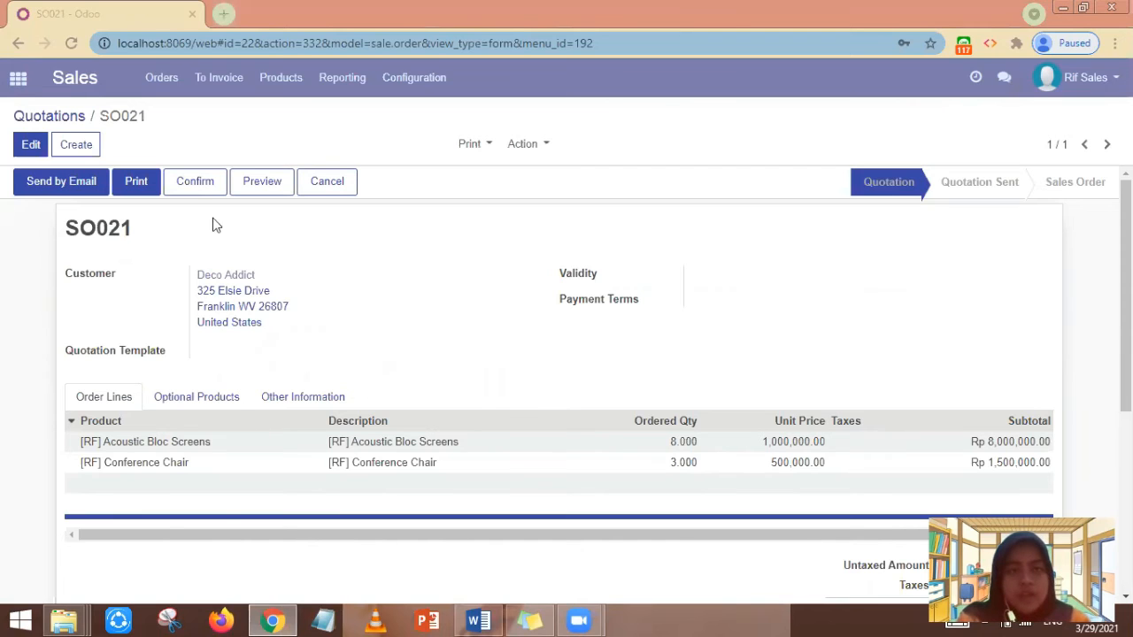
- Confirm SO021 as a sales order and review its totals
left_click(195, 184)
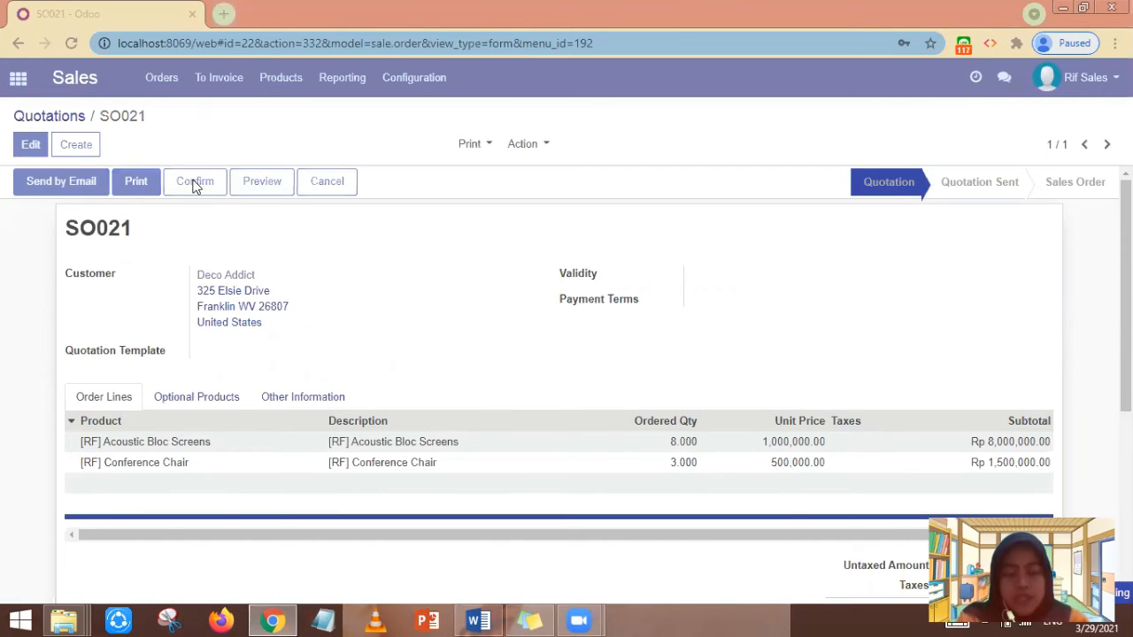
left_click(193, 181)
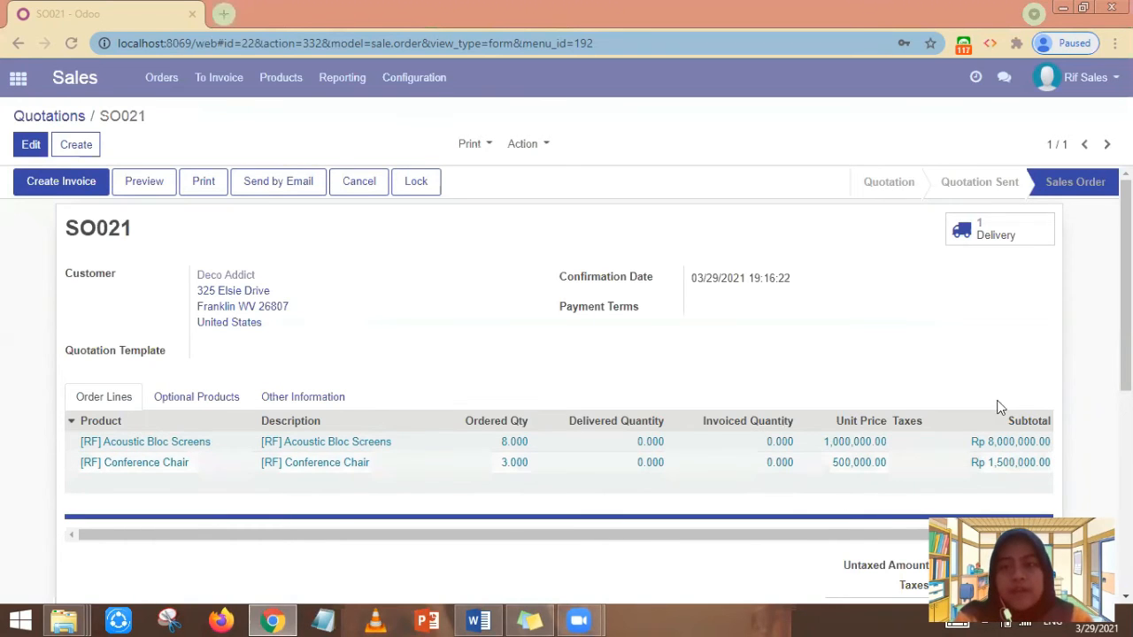
scroll(1028, 389, "down", 2)
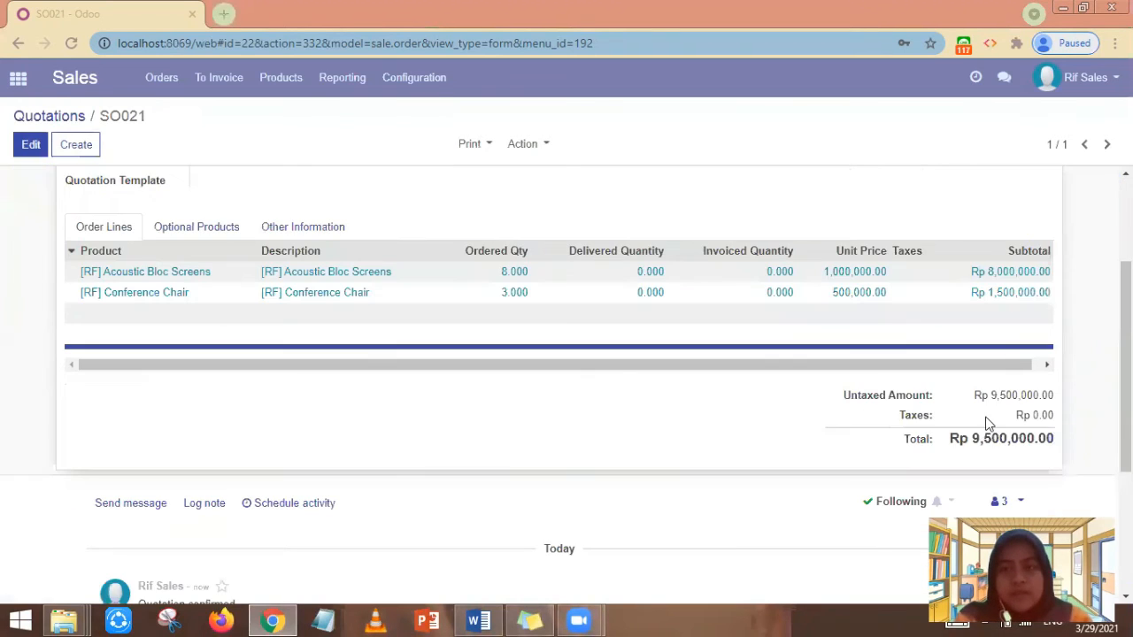
scroll(1042, 403, "up", 2)
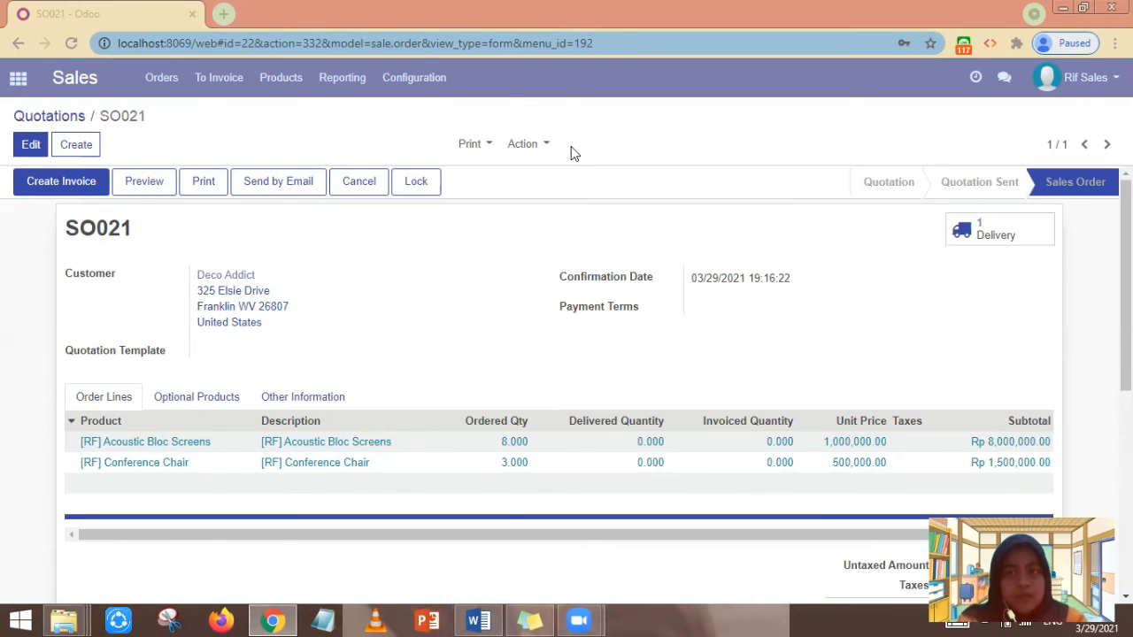
- Check SO021's PT Ju/OUT/00001 delivery, then log out of the sales account
left_click(988, 232)
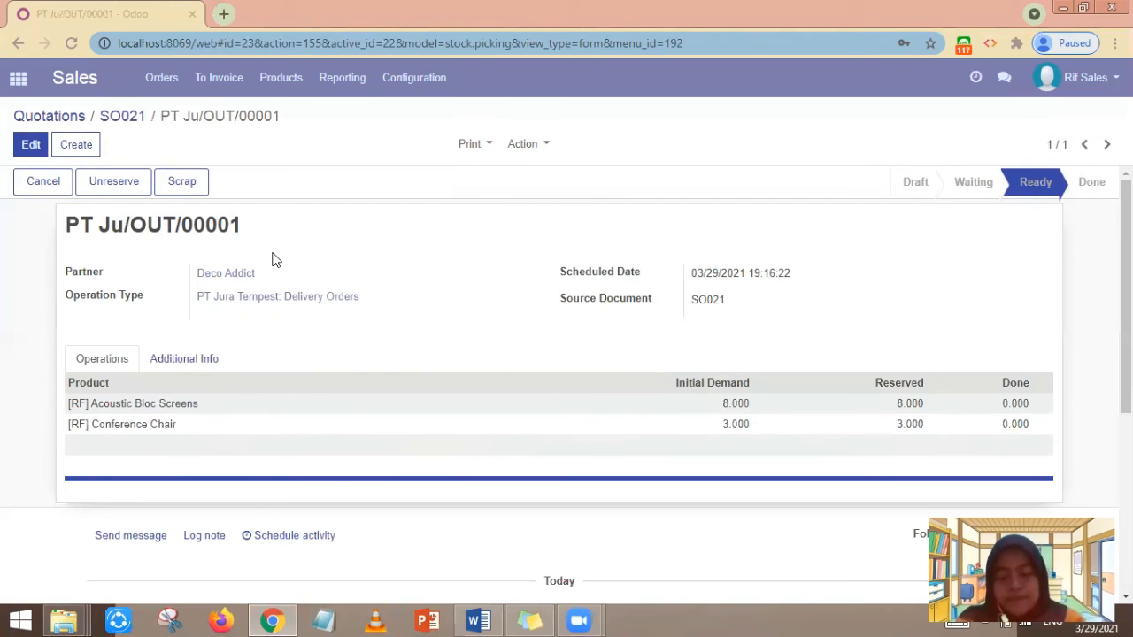
left_click(1085, 81)
left_click(1033, 230)
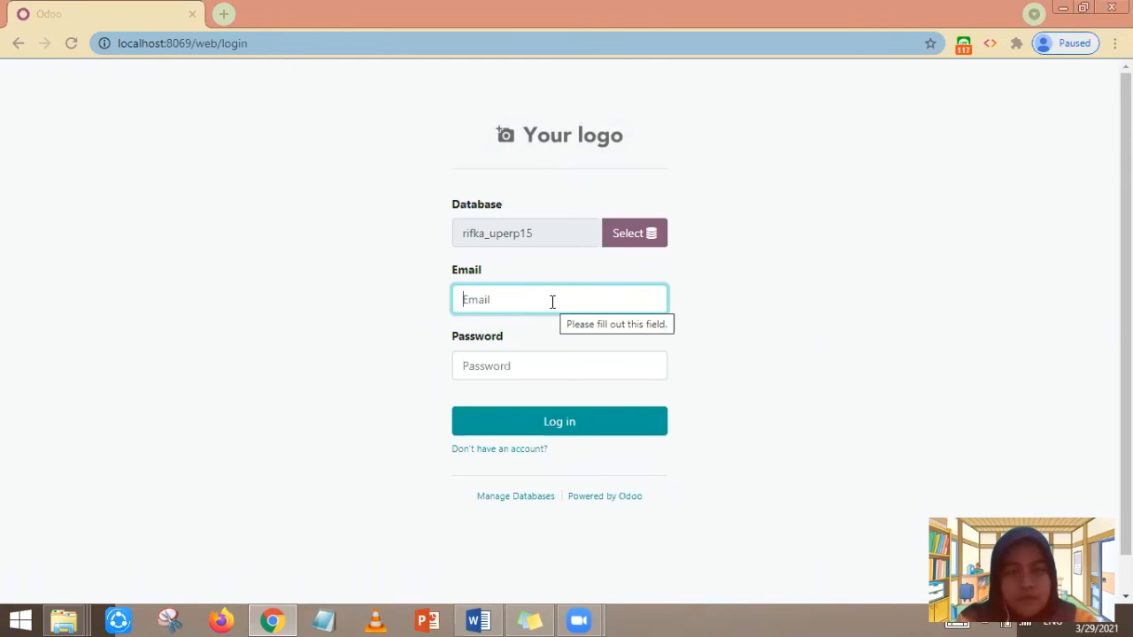
- Log in with the warehouse user's saved e-mail and password, then open the Inventory app
type("war")
left_click(548, 343)
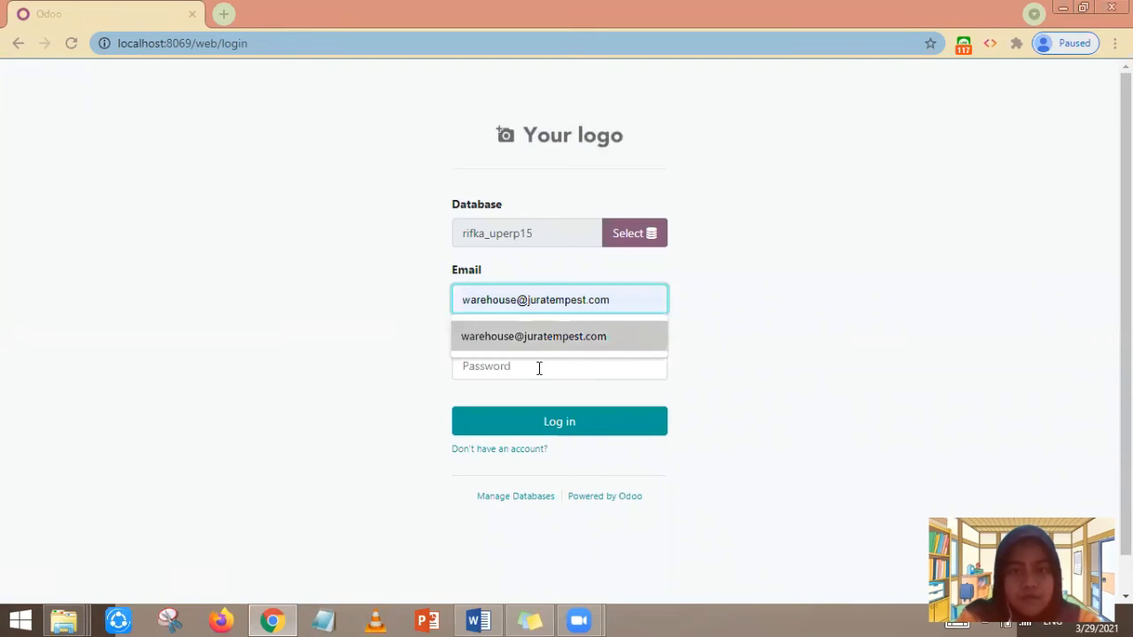
left_click(539, 367)
type("1234")
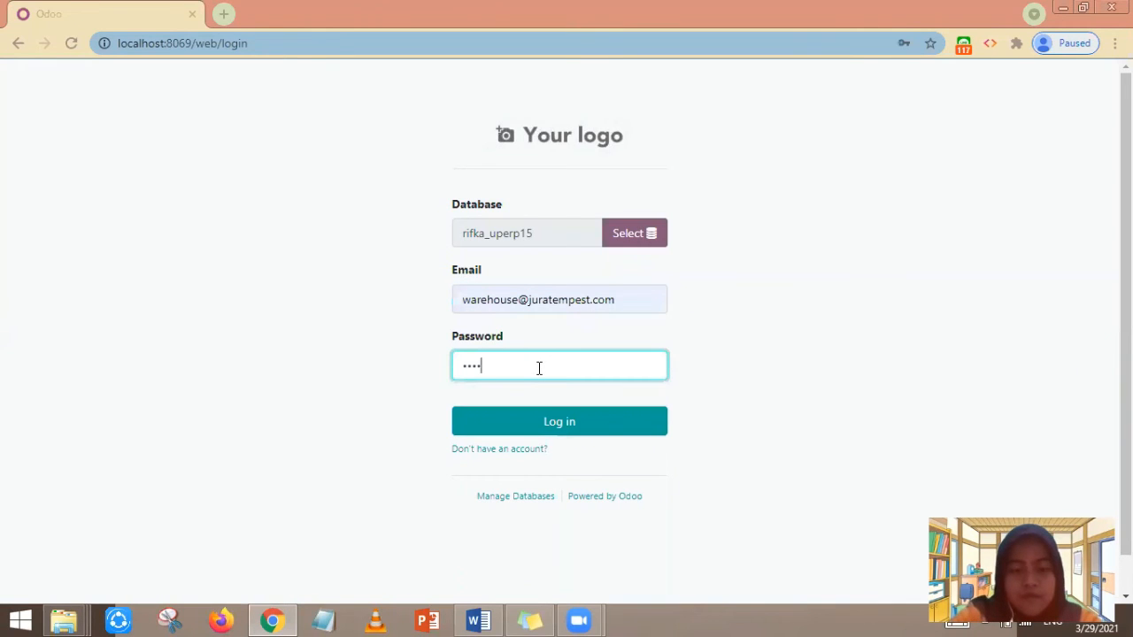
type("56789")
key("Return")
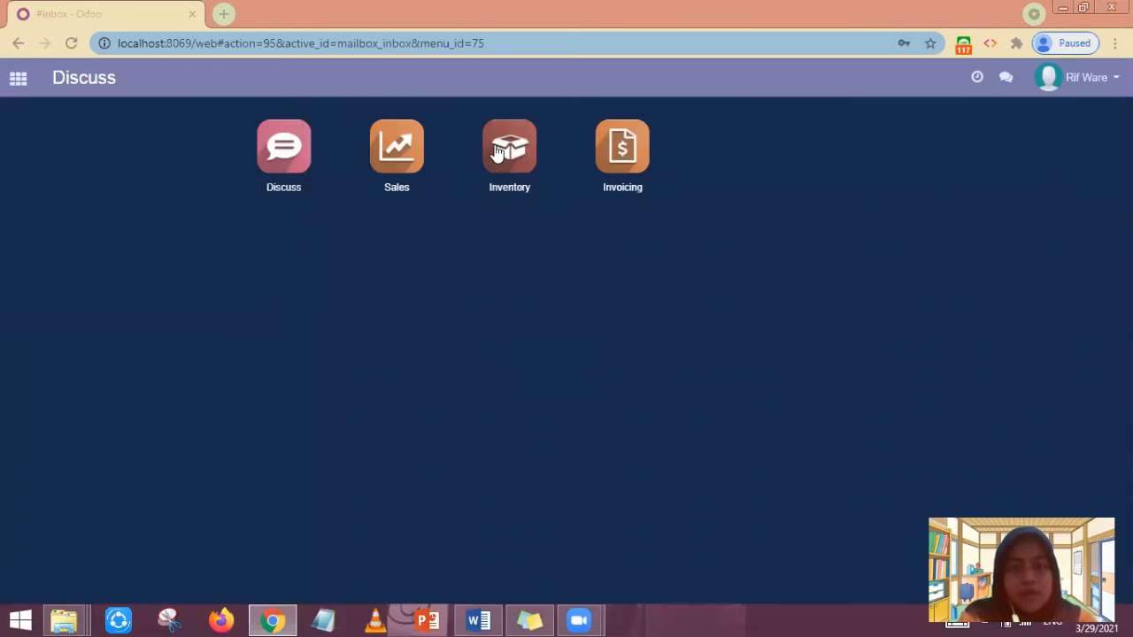
left_click(496, 152)
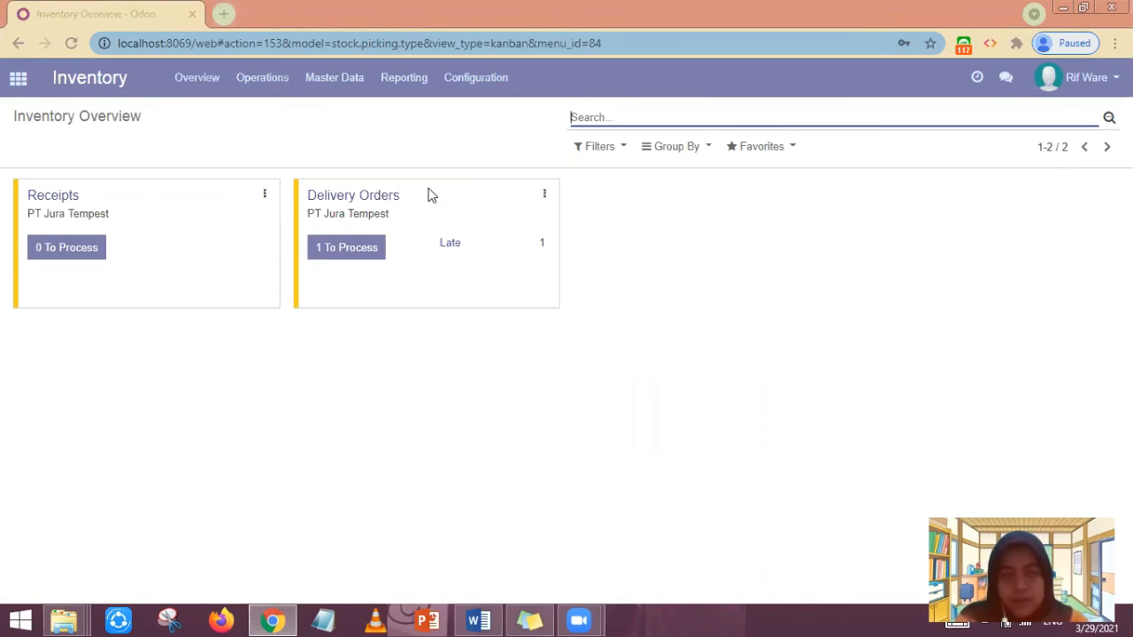
- Open delivery PT Ju/OUT/00001 for SO021 from the Delivery Orders to-process list in edit mode
left_click(354, 251)
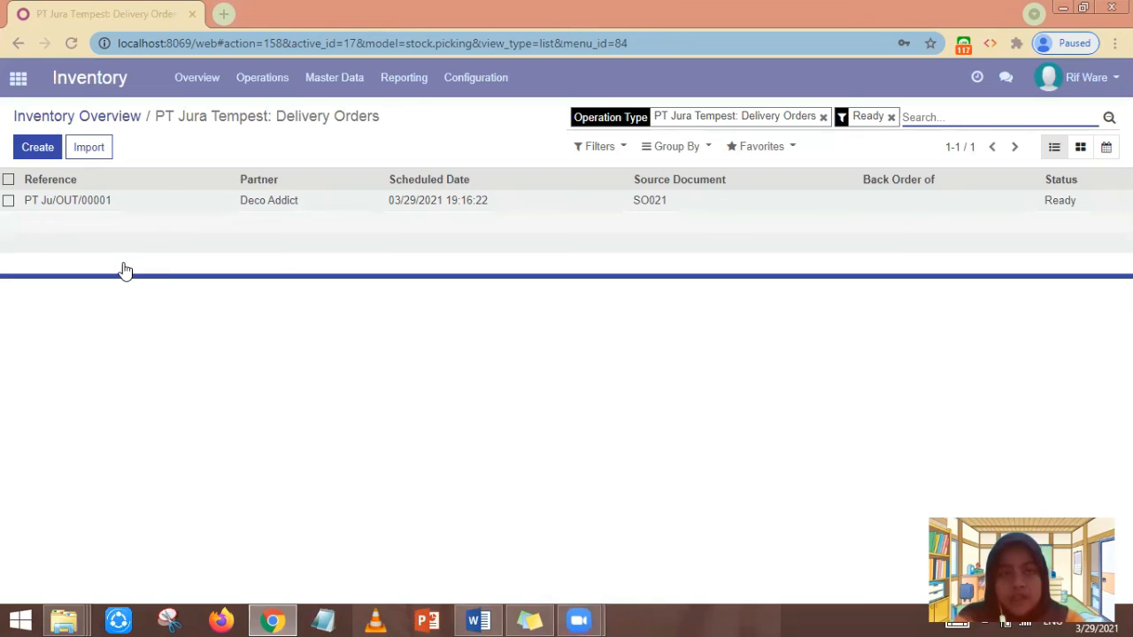
left_click(653, 202)
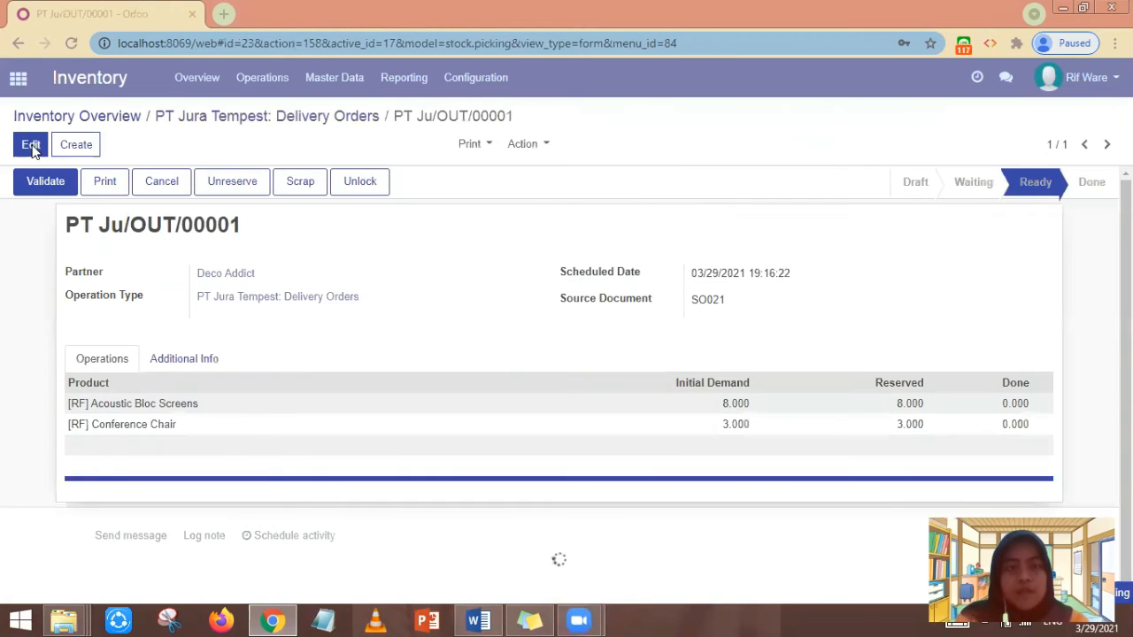
left_click(31, 145)
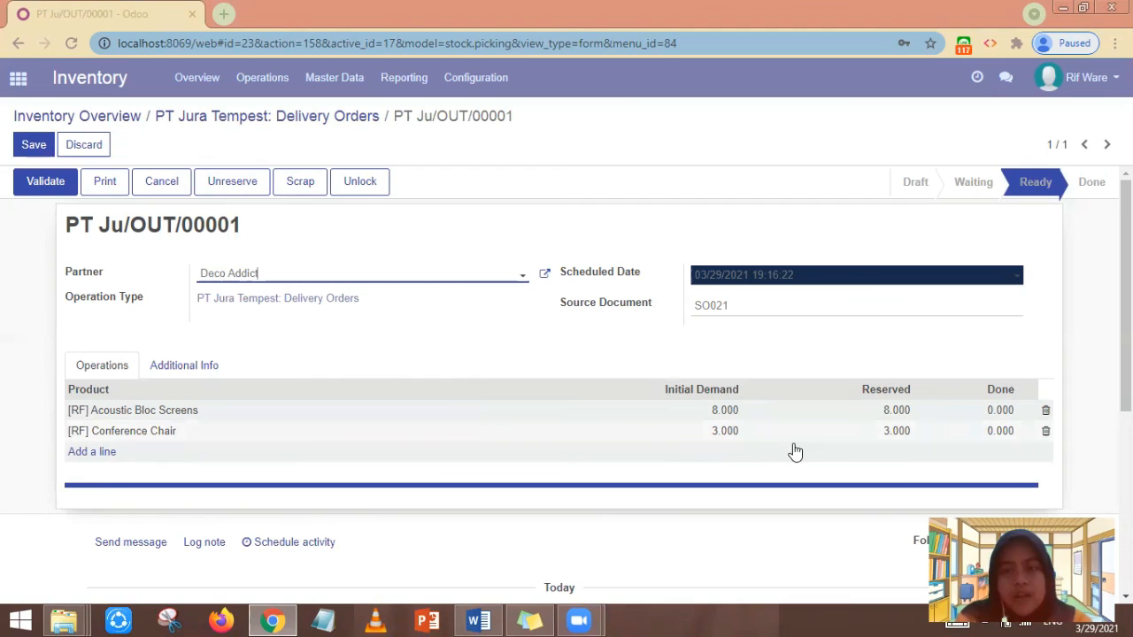
- Set done quantities to 8 Acoustic Bloc Screens and 3 Conference Chairs, save, and validate
left_click(1003, 410)
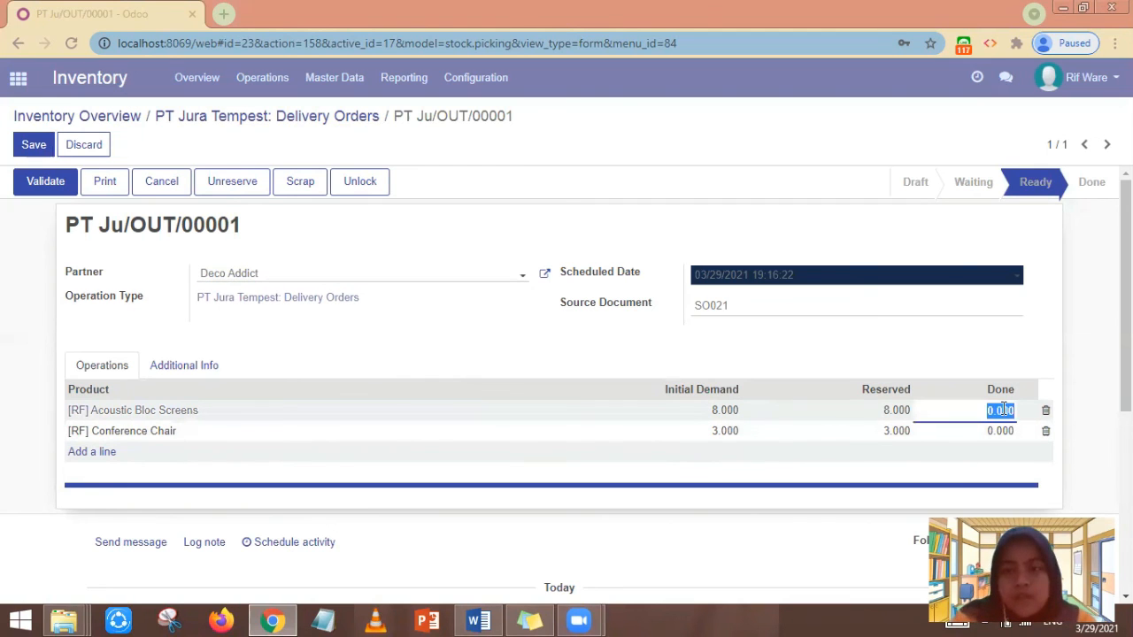
type("8")
left_click(1004, 435)
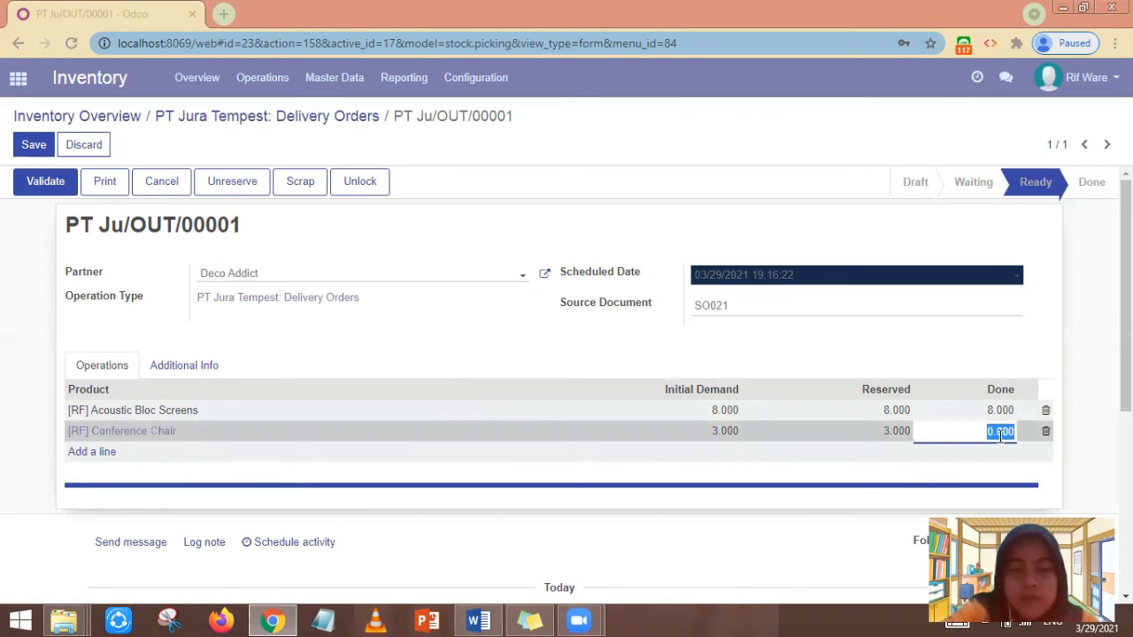
type("3")
left_click(835, 349)
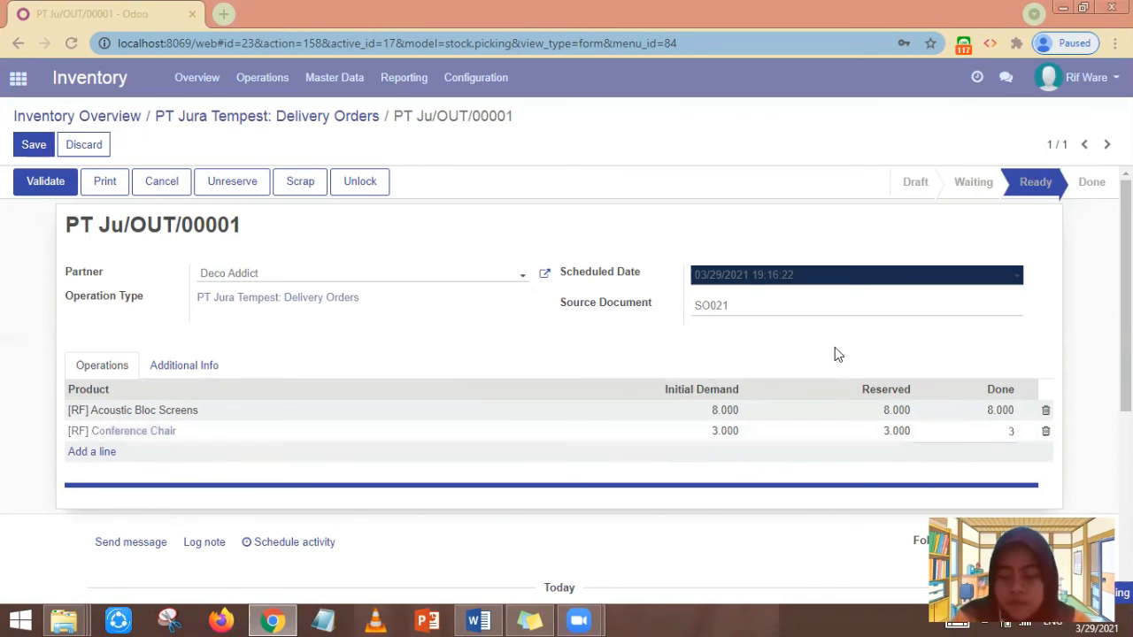
left_click(34, 149)
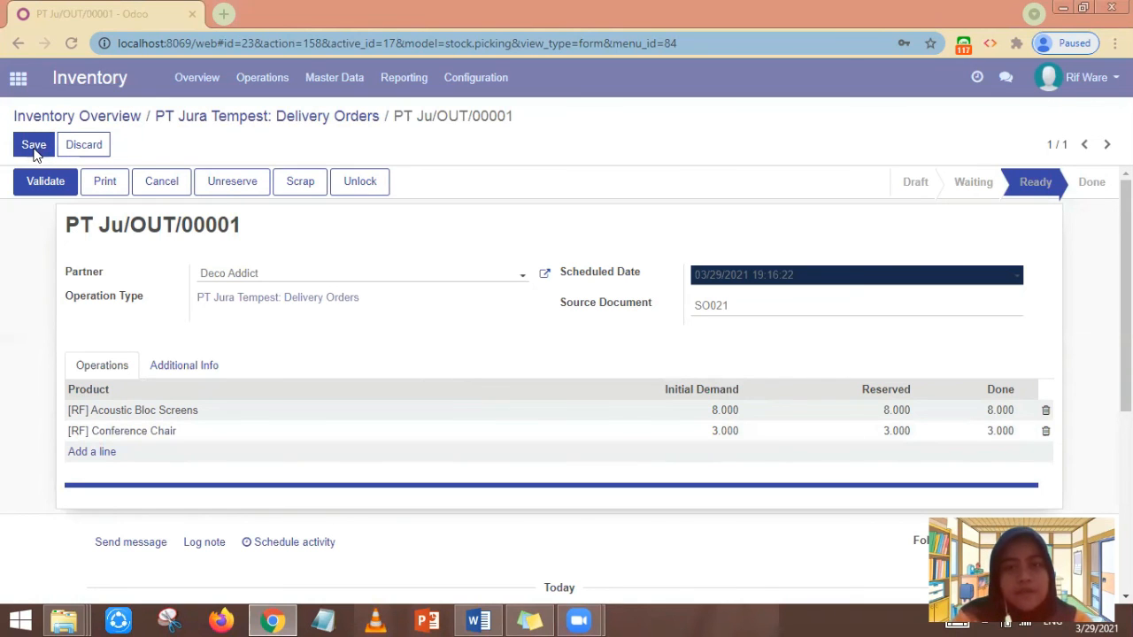
left_click(33, 147)
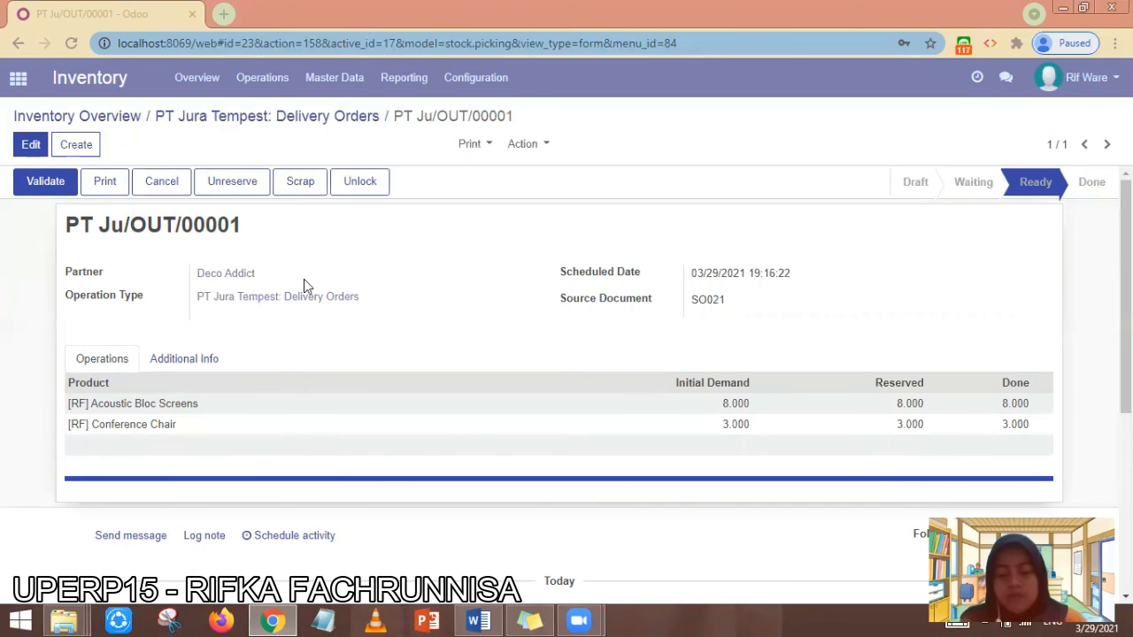
left_click(40, 183)
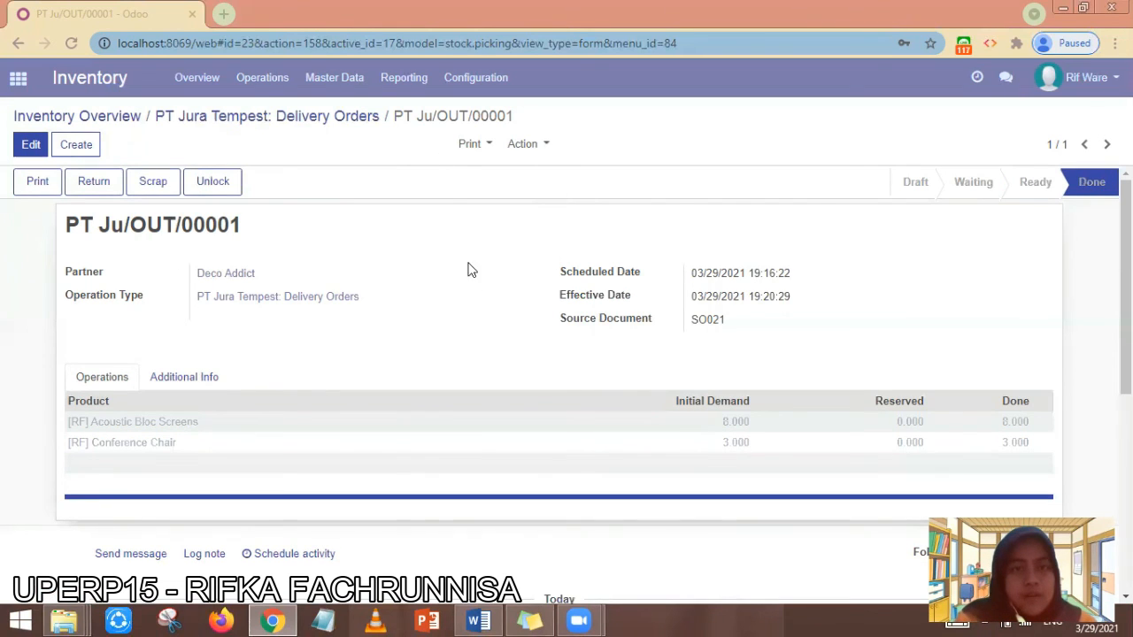
- Browse Master Data > Products down to the [RF] products, where Conference Chair shows 2 on hand
left_click(336, 82)
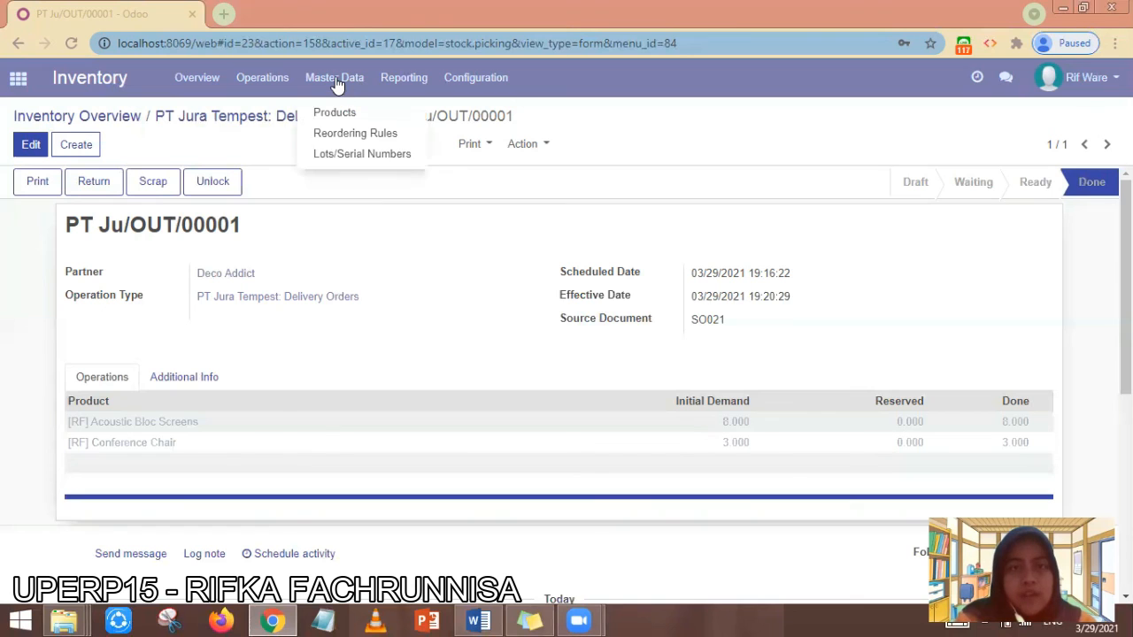
left_click(336, 113)
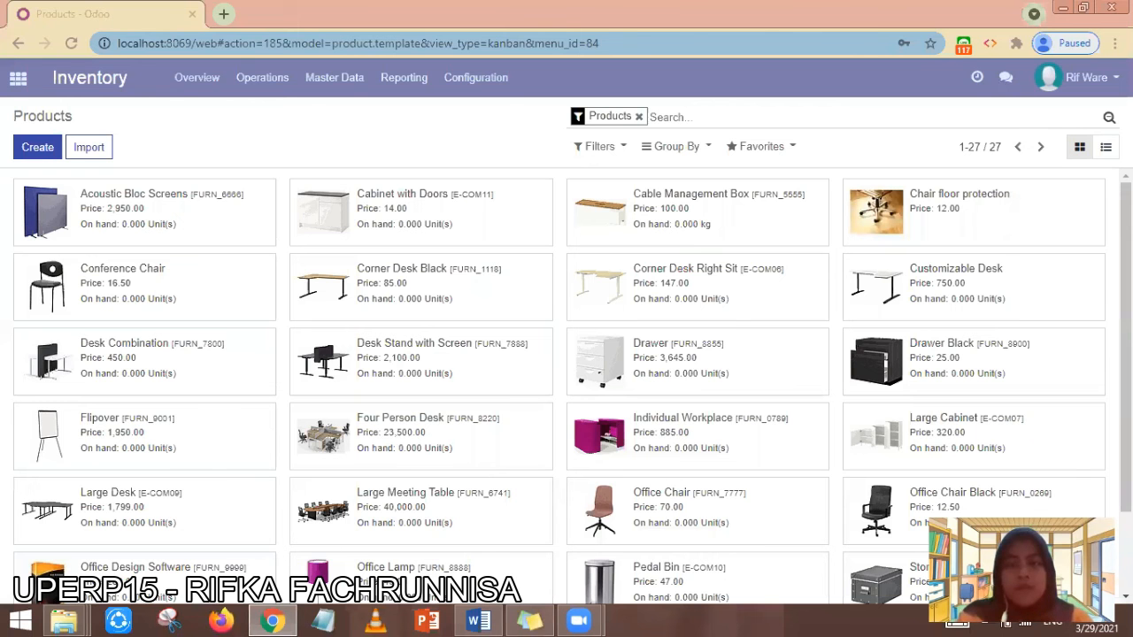
scroll(519, 561, "down", 1)
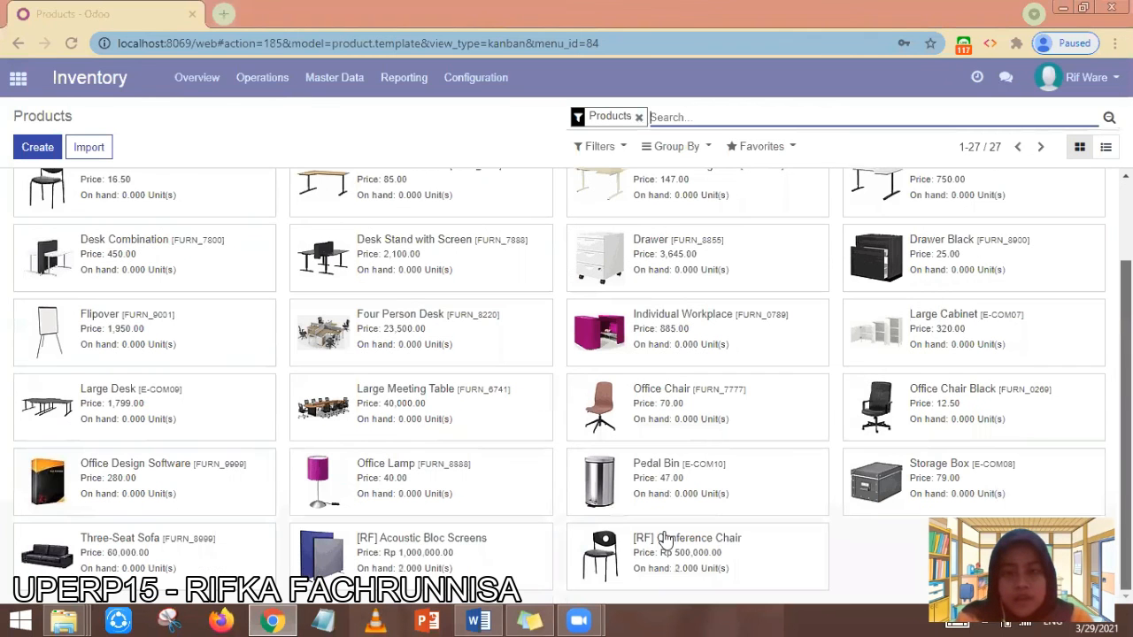